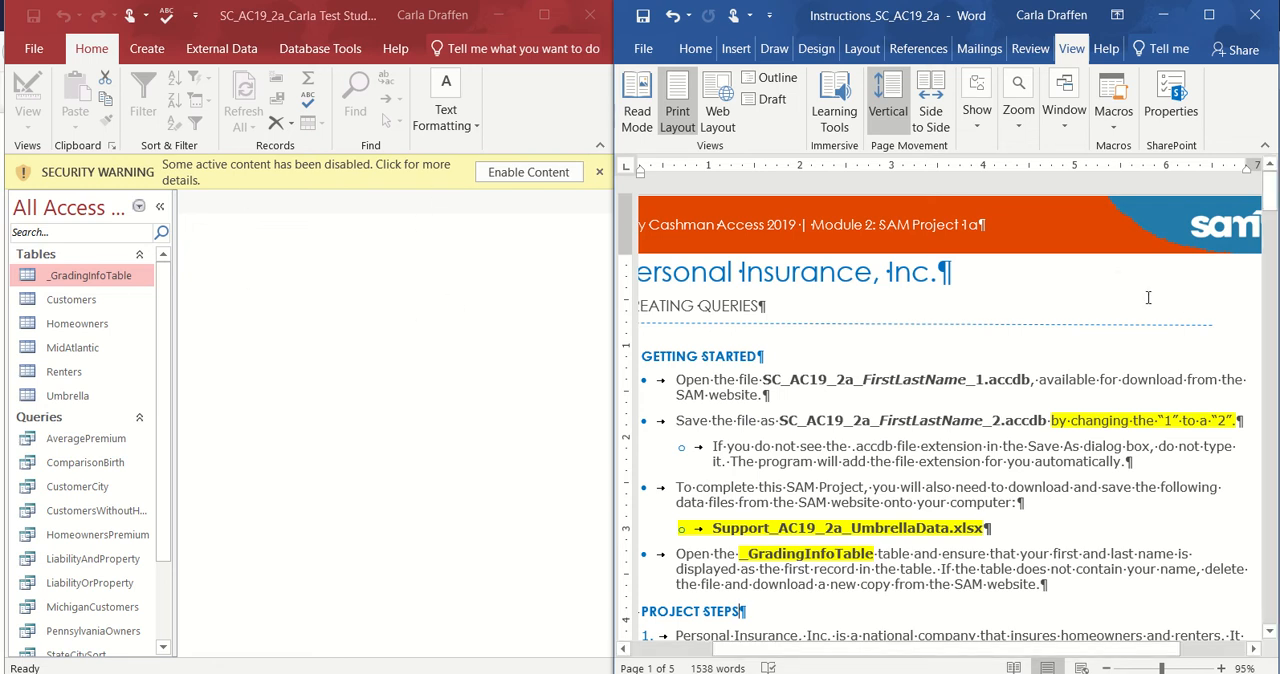
Enable the database's disabled content and look through the project instructions in the Word document.
{"action": "left_click", "coordinate": [518, 177]}
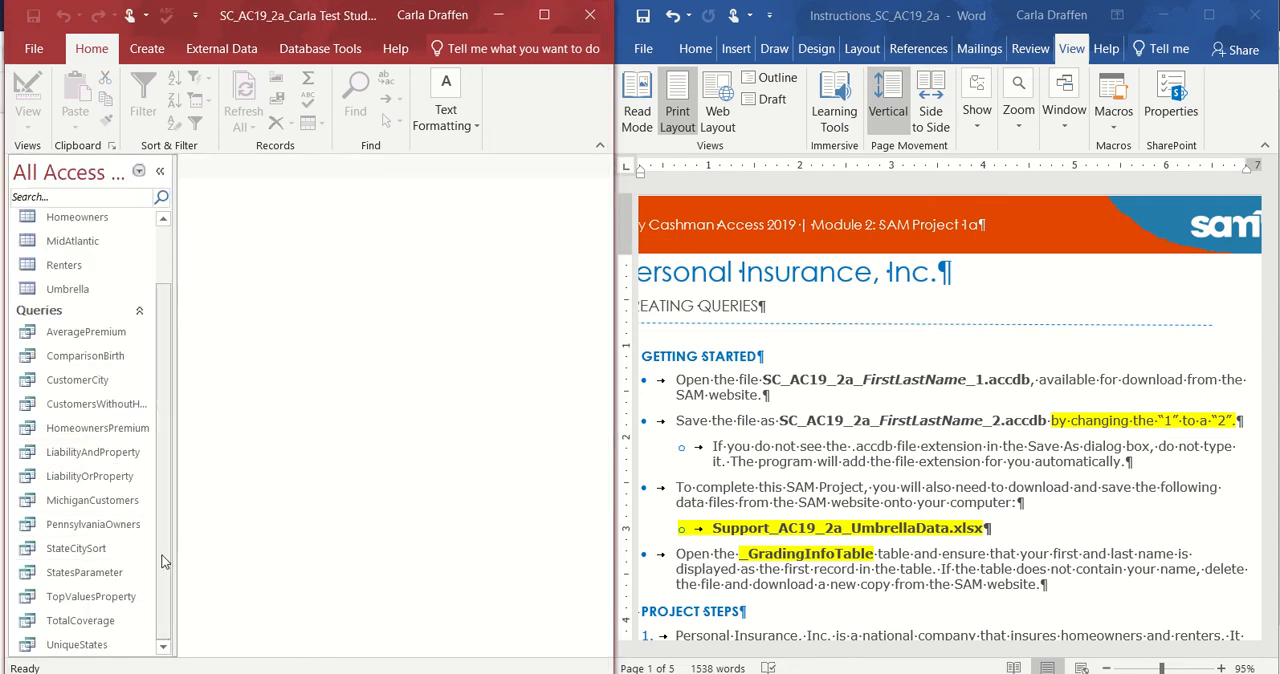
{"action": "scroll", "coordinate": [147, 387], "scroll_direction": "up", "scroll_amount": 1}
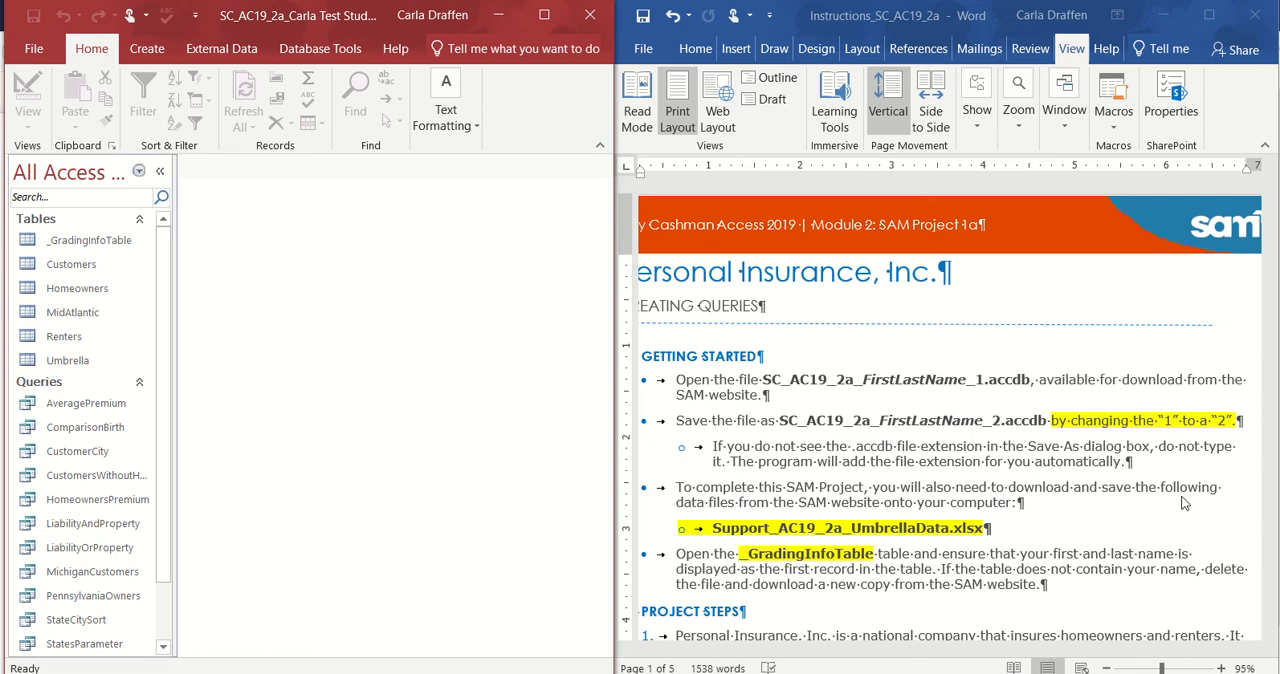
{"action": "left_click", "coordinate": [1080, 608]}
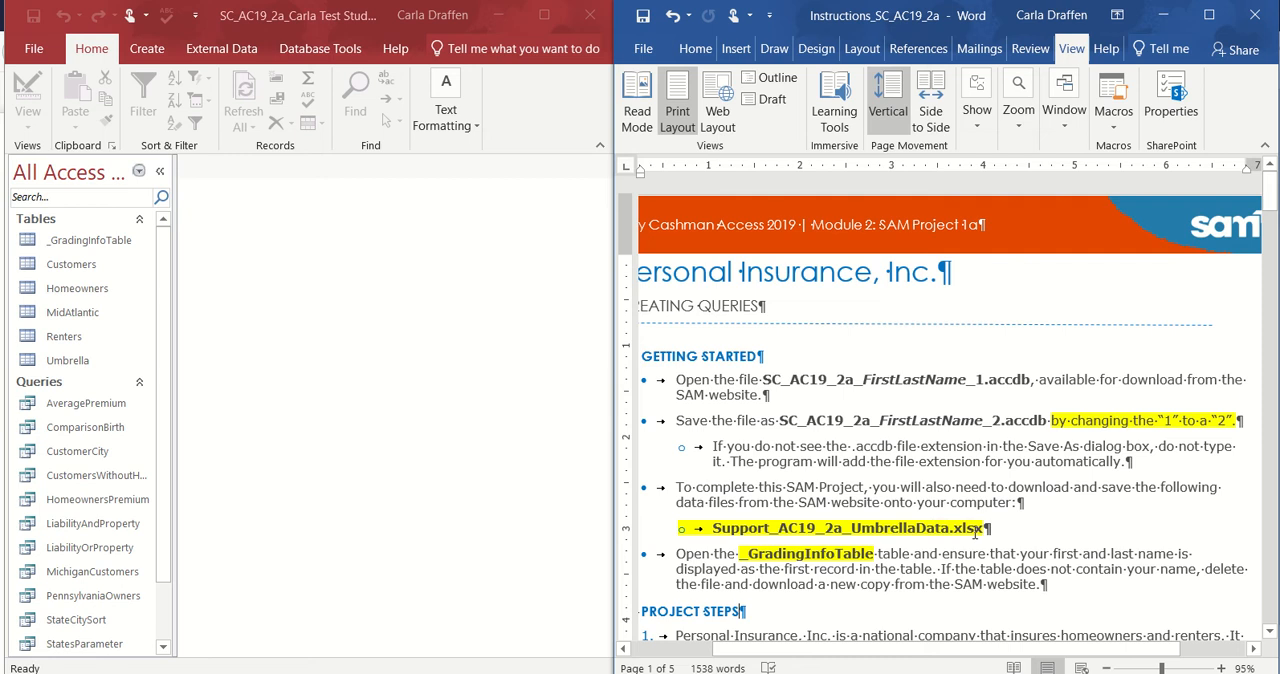
{"action": "left_click", "coordinate": [1274, 381]}
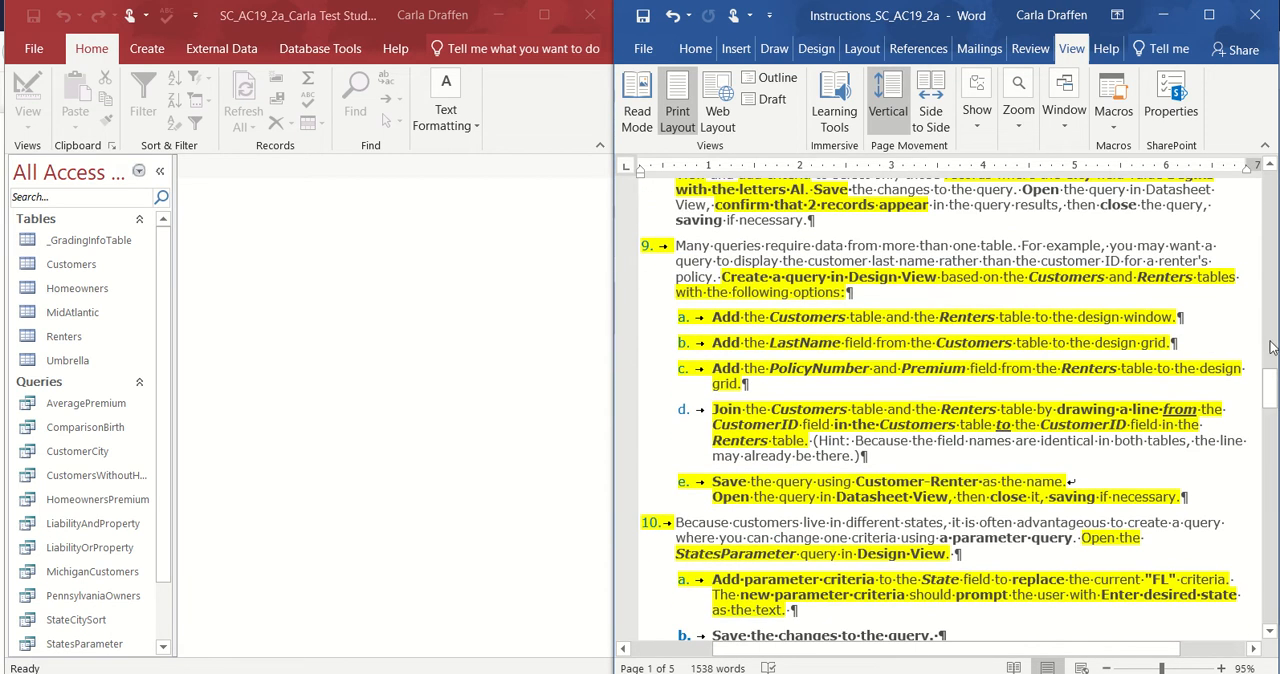
{"action": "left_click_drag", "start_coordinate": [1270, 417], "coordinate": [1246, 216]}
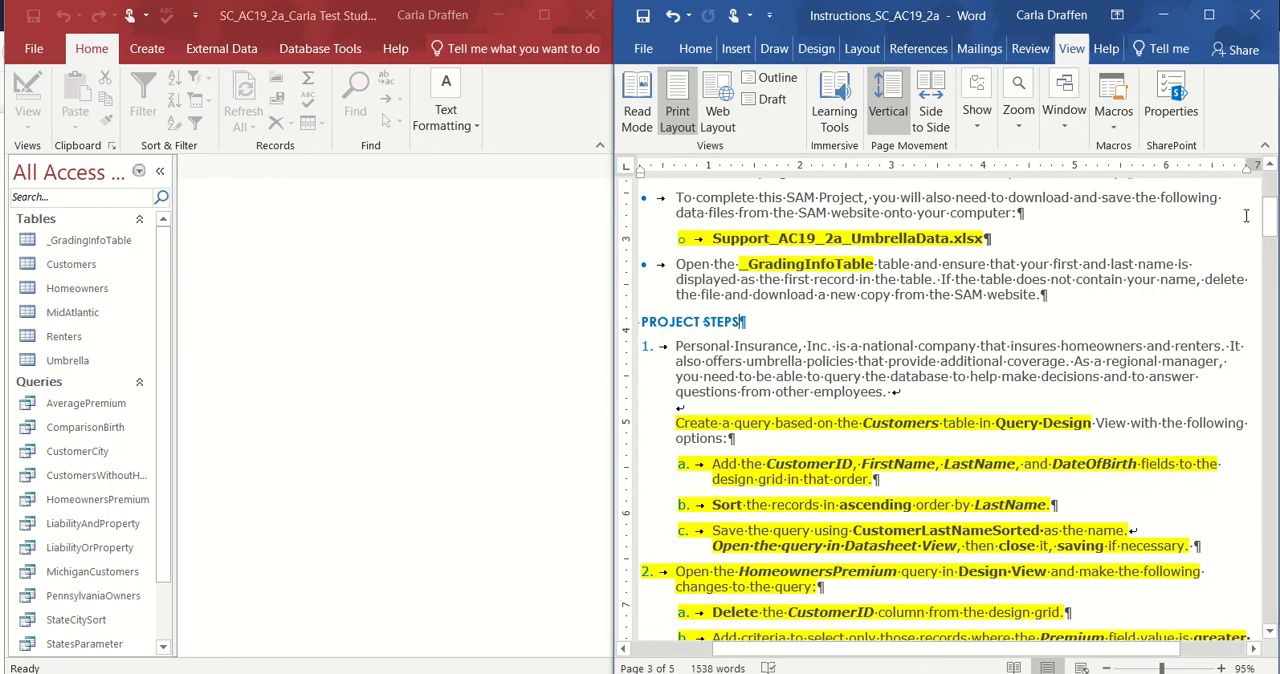
Check the student name recorded in the _GradingInfoTable table, closing the field list, and close the table.
{"action": "left_click", "coordinate": [70, 245]}
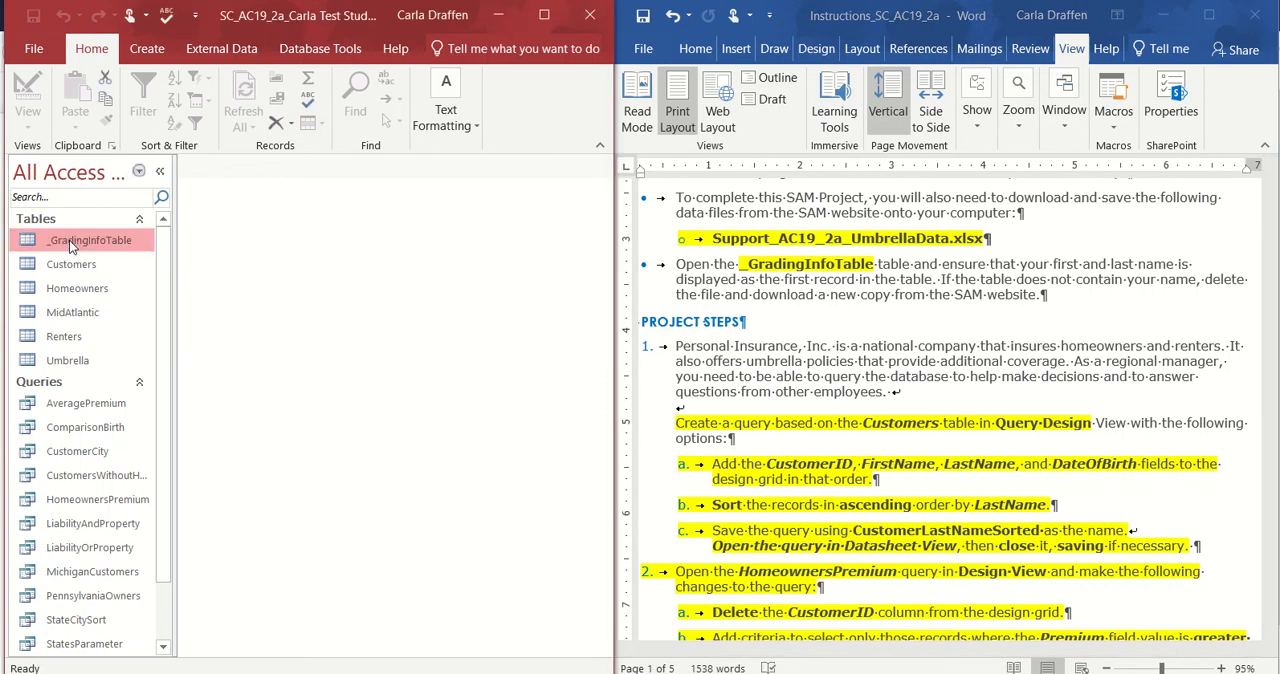
{"action": "double_click", "coordinate": [69, 240]}
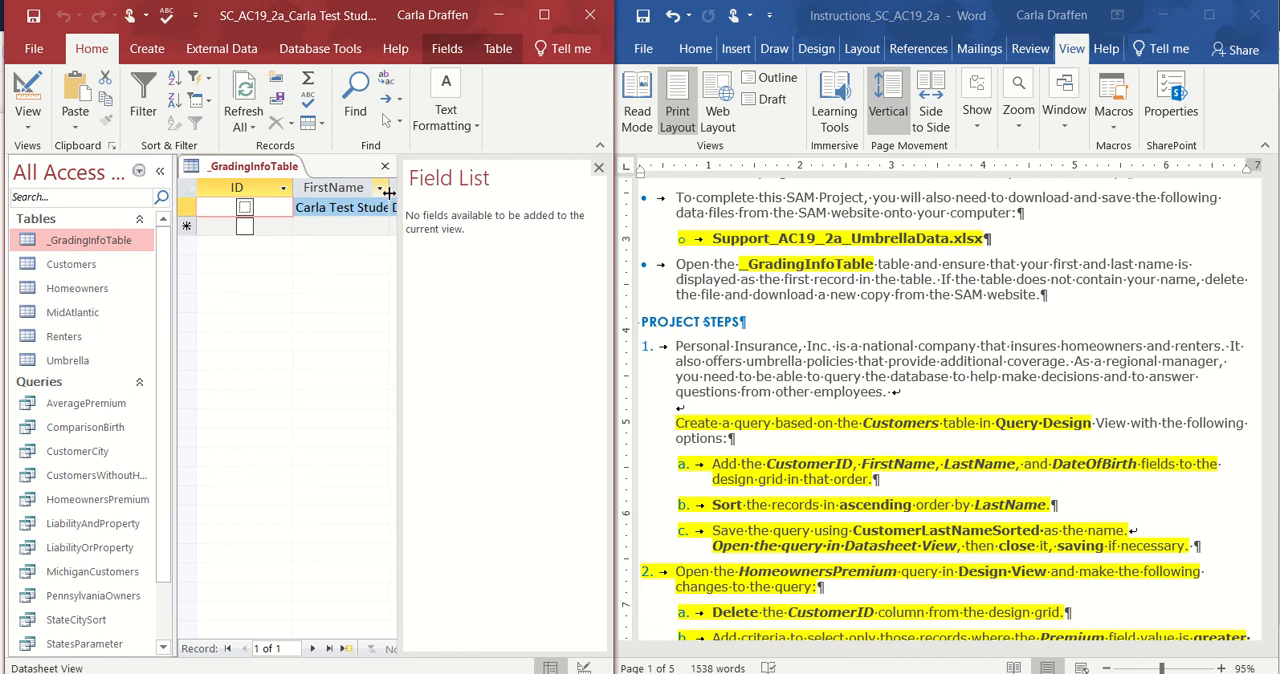
{"action": "left_click", "coordinate": [598, 168]}
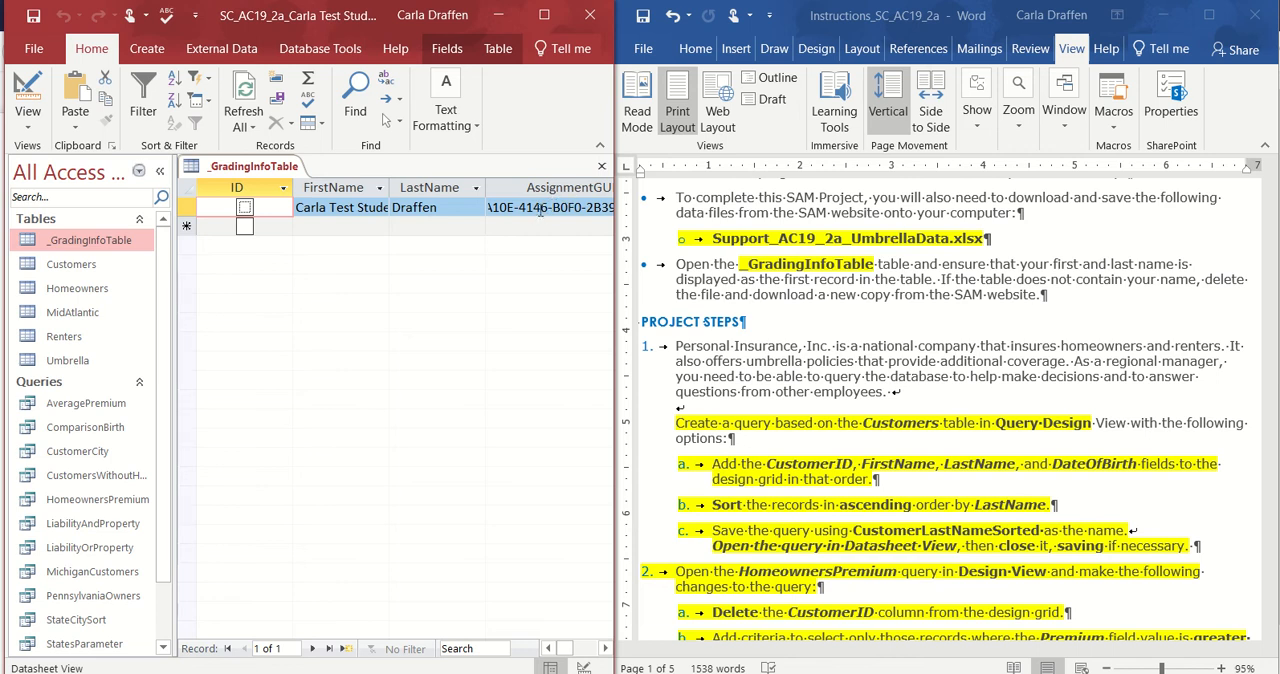
{"action": "left_click", "coordinate": [603, 168]}
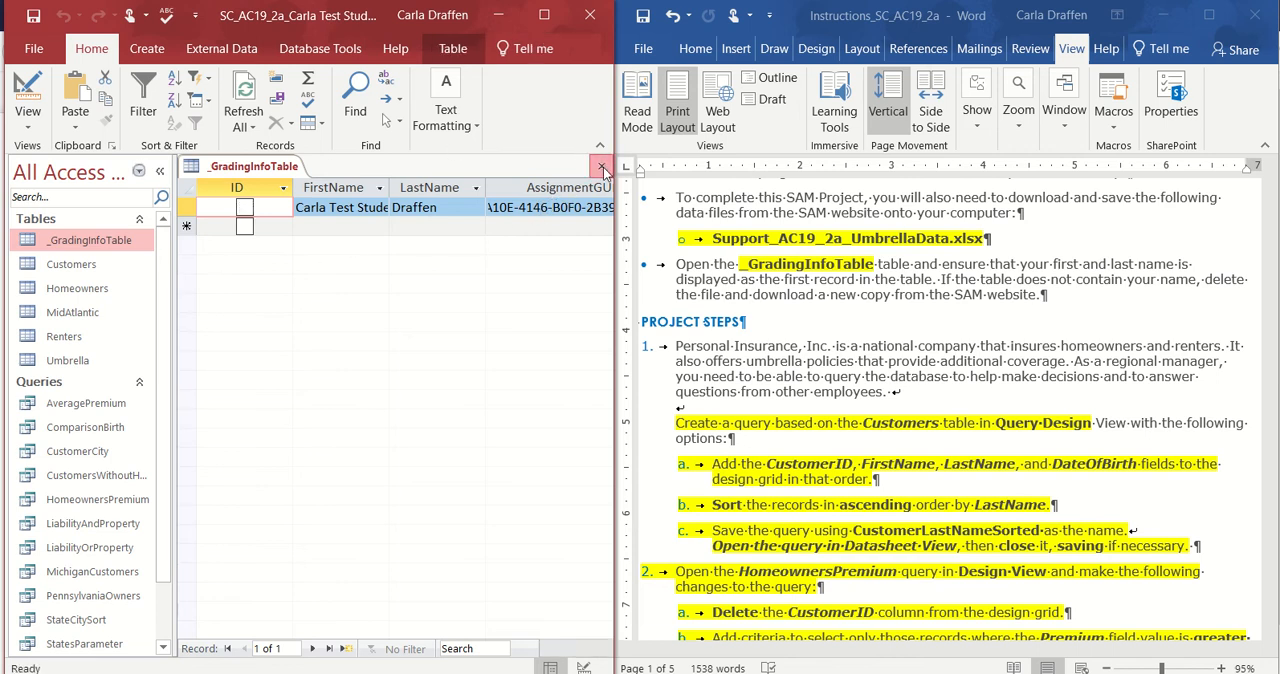
Create a query in Design View based on the Customers table, following project step 1 of the instructions.
{"action": "left_click", "coordinate": [995, 366]}
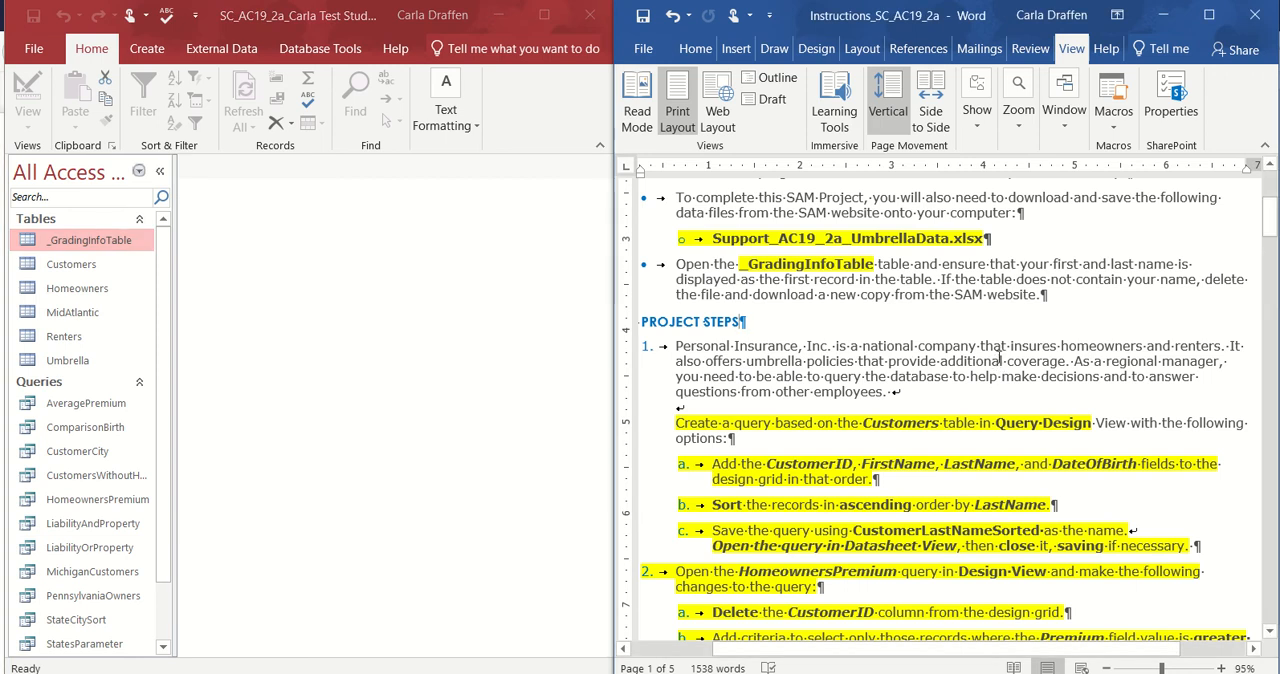
{"action": "scroll", "coordinate": [998, 360], "scroll_direction": "down", "scroll_amount": 2}
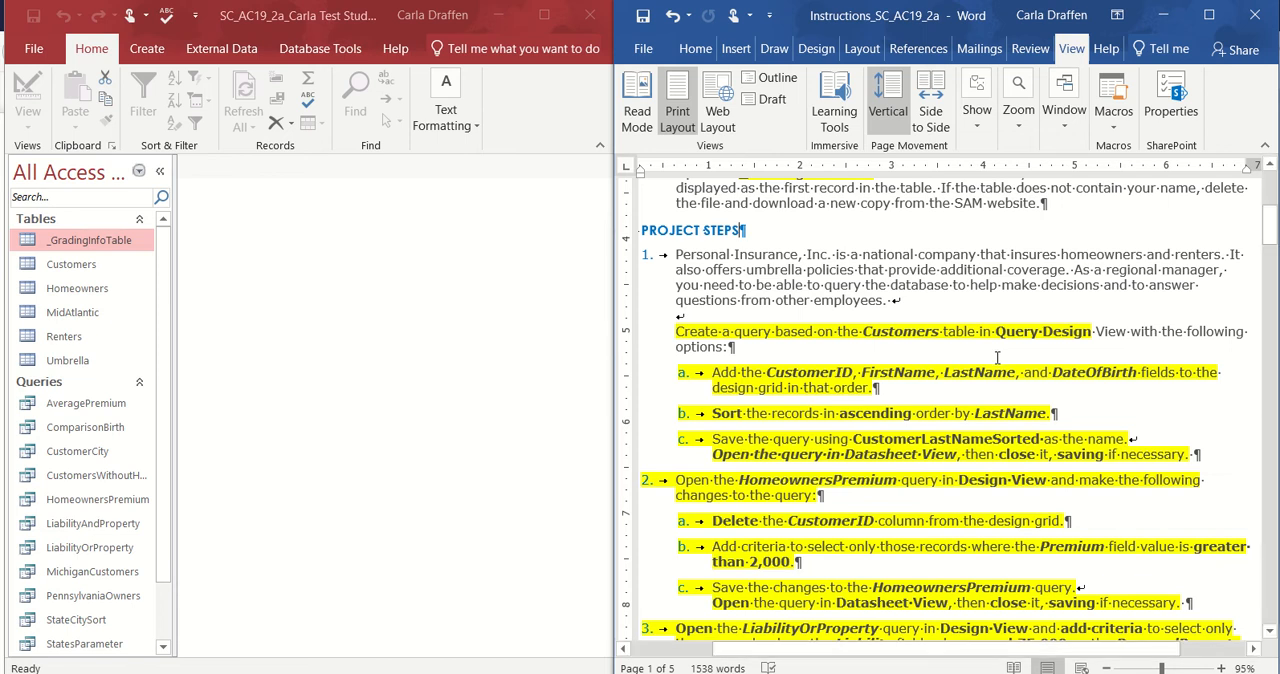
{"action": "scroll", "coordinate": [997, 357], "scroll_direction": "down", "scroll_amount": 2}
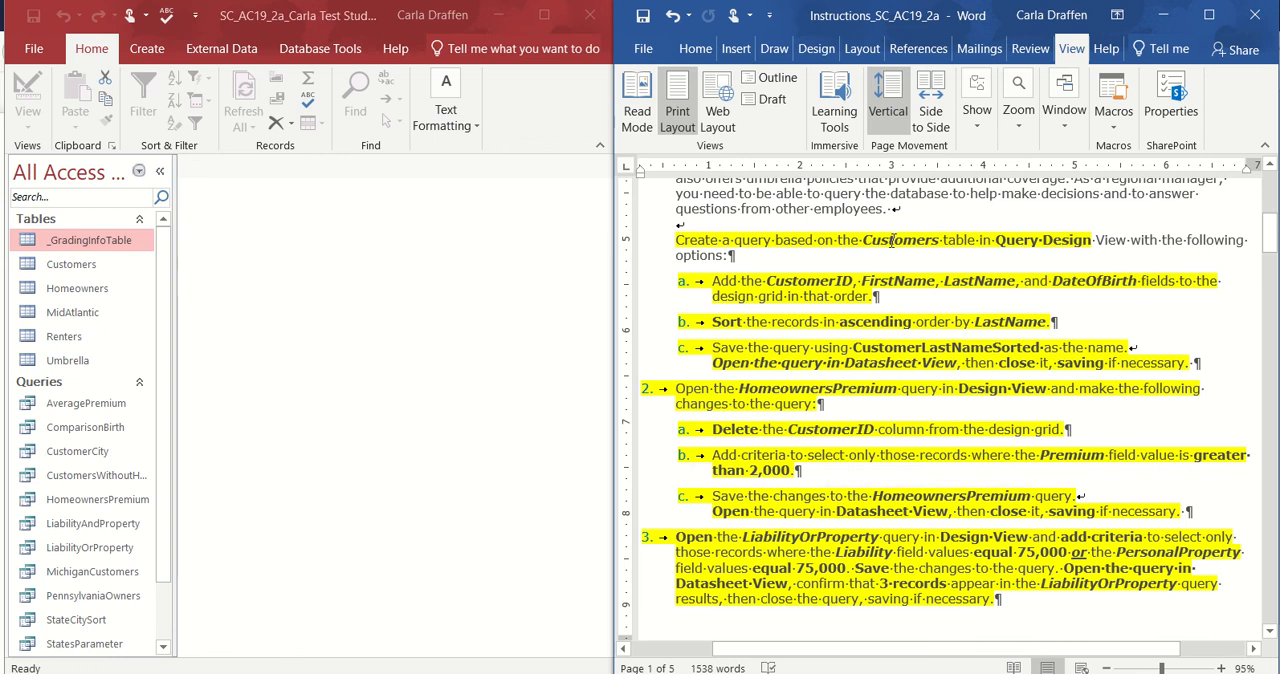
{"action": "left_click", "coordinate": [73, 266]}
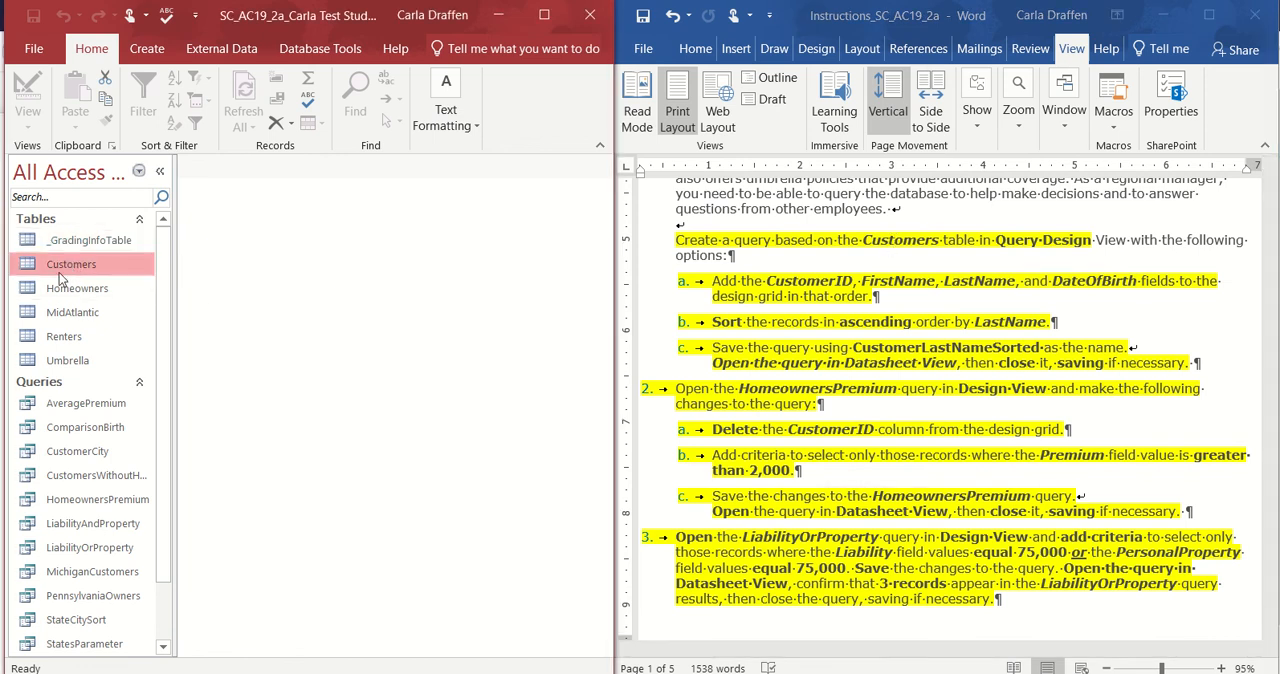
{"action": "left_click", "coordinate": [147, 55]}
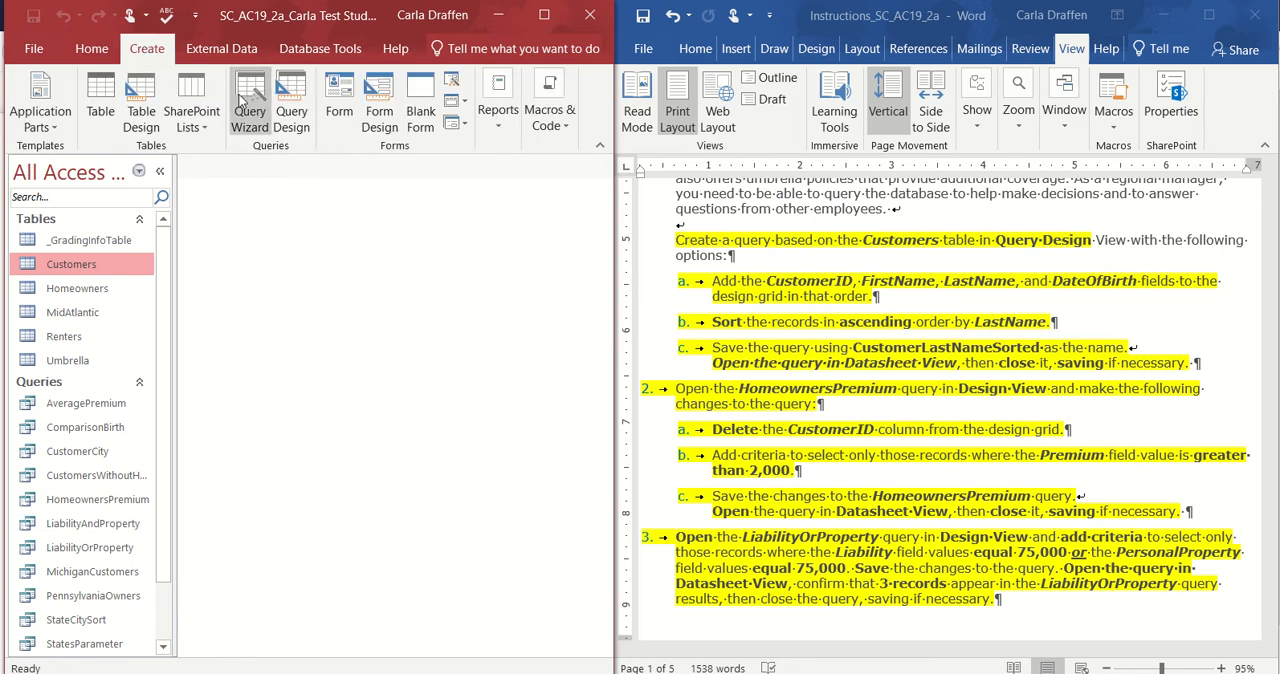
{"action": "left_click", "coordinate": [287, 97]}
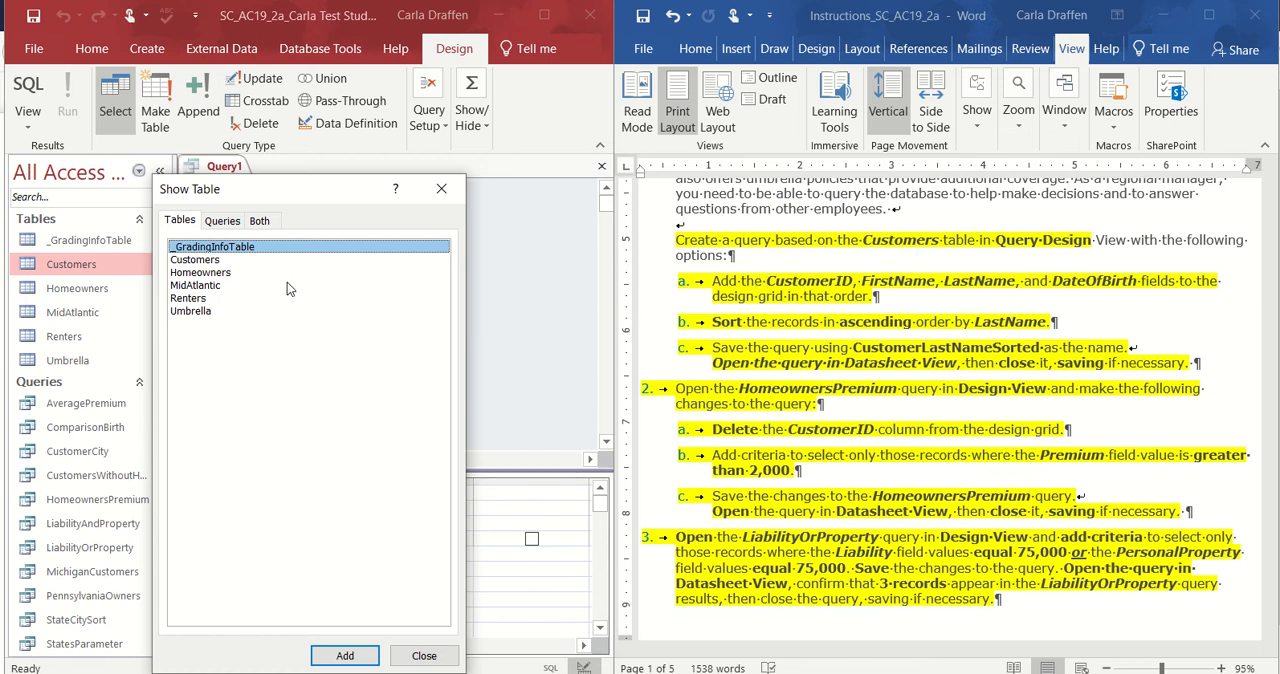
{"action": "left_click", "coordinate": [203, 261]}
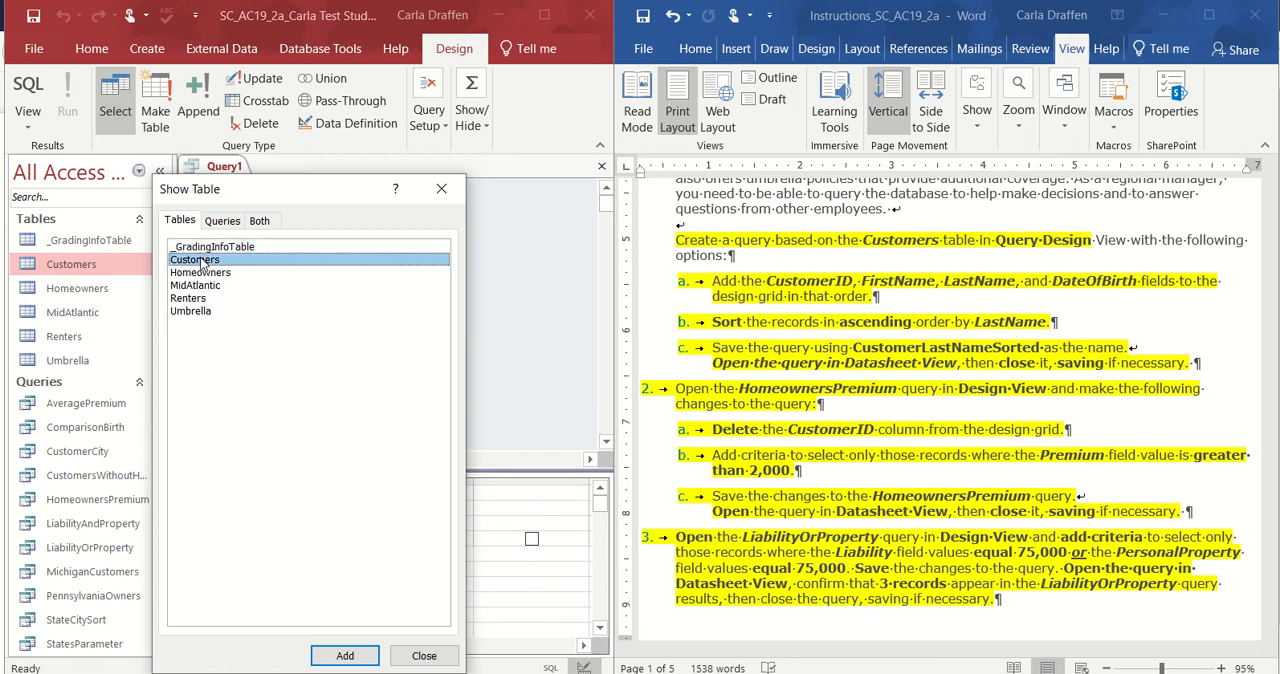
{"action": "left_click", "coordinate": [356, 655]}
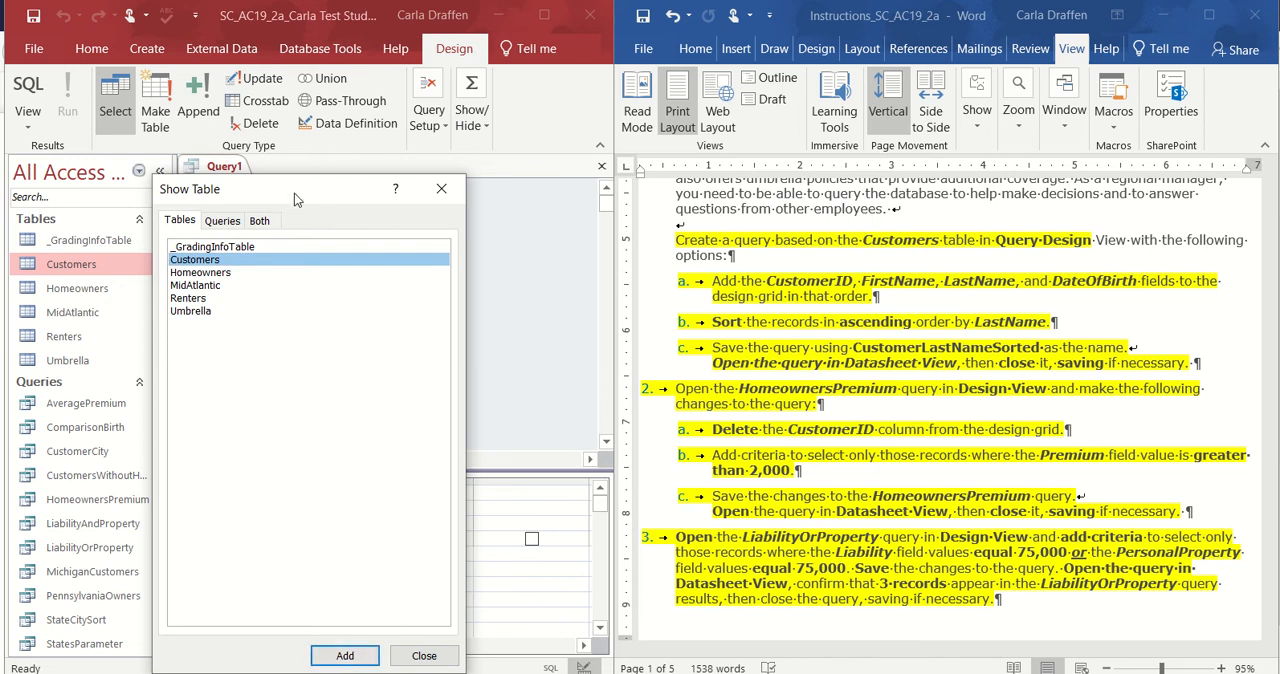
{"action": "left_click_drag", "start_coordinate": [294, 193], "coordinate": [259, 127]}
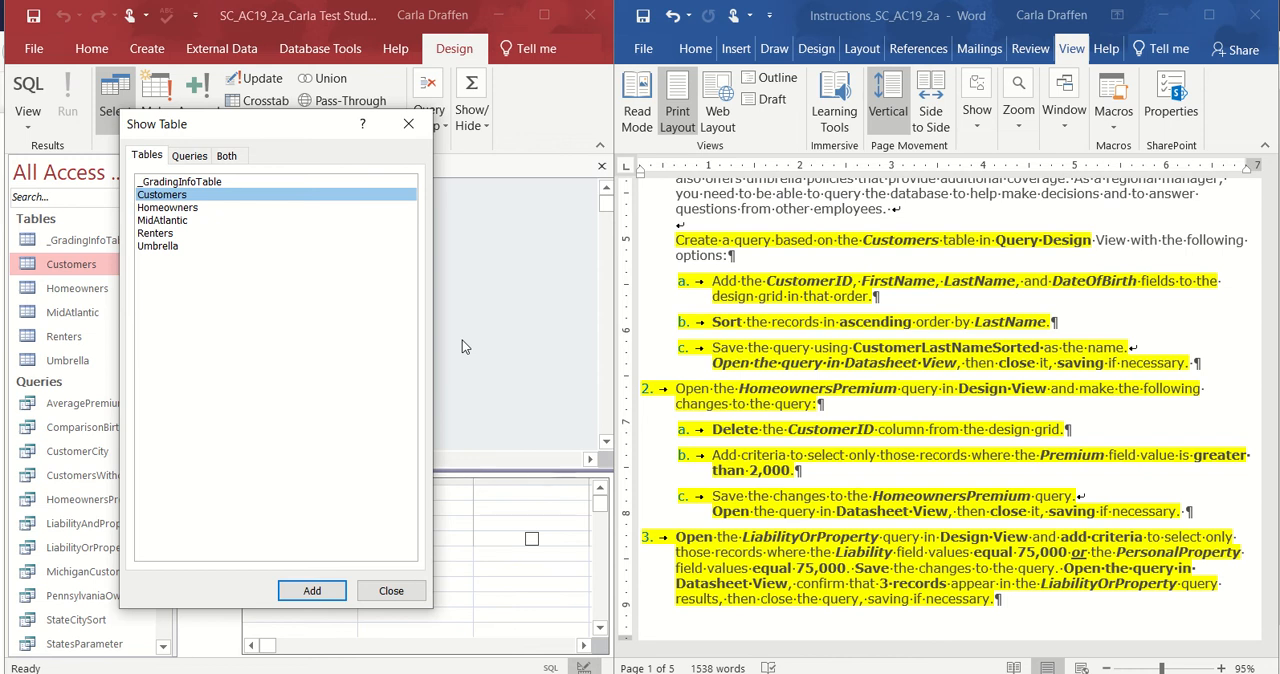
{"action": "left_click", "coordinate": [390, 592]}
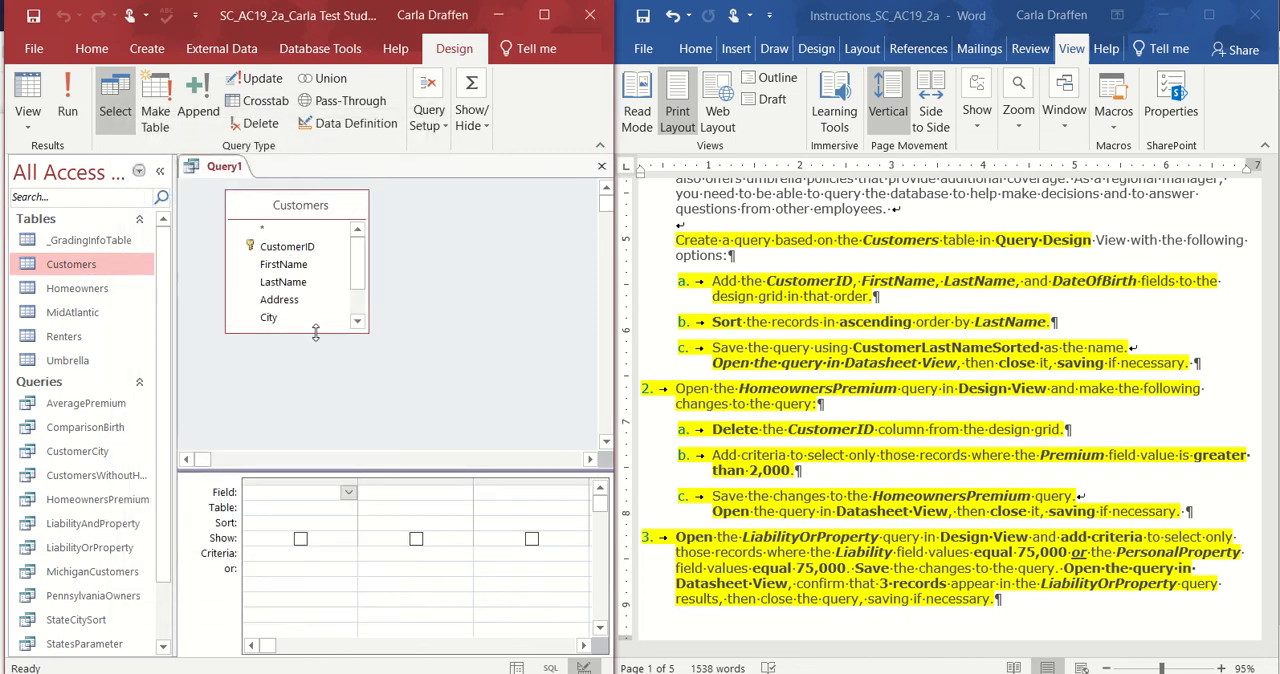
Enlarge the Customers field list and add CustomerID, FirstName, LastName and DateOfBirth to the design grid in that order.
{"action": "left_click_drag", "start_coordinate": [315, 333], "coordinate": [317, 388]}
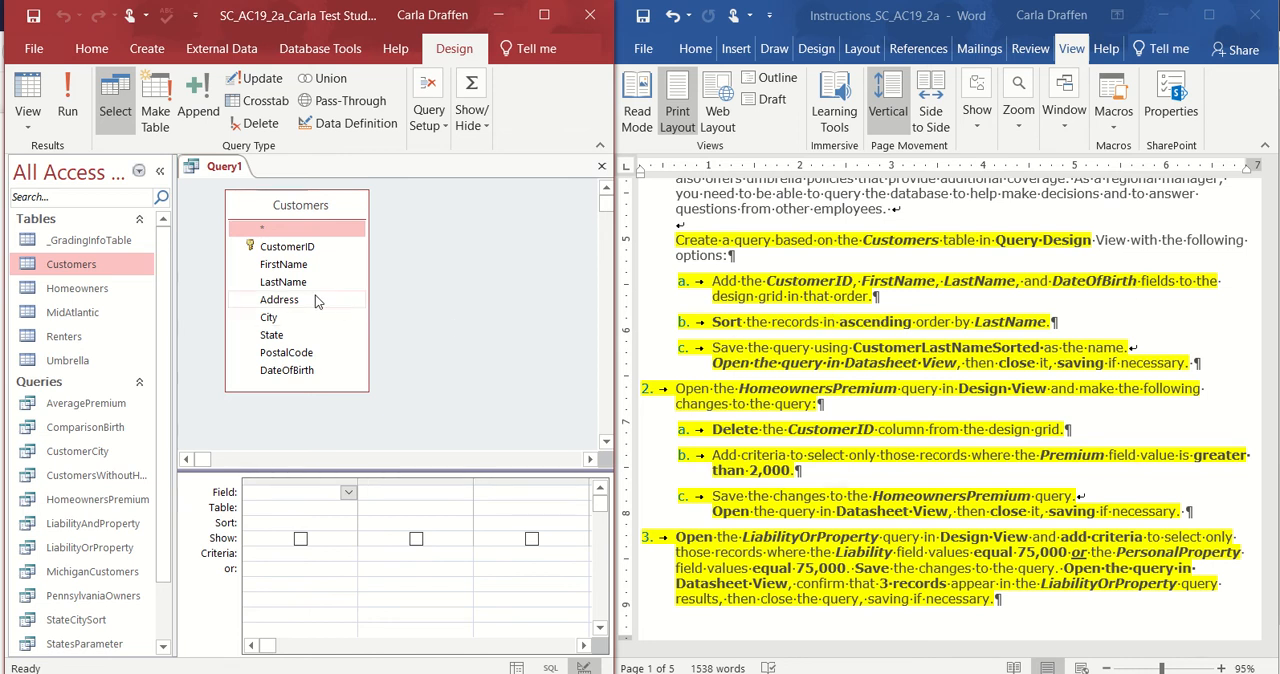
{"action": "double_click", "coordinate": [288, 247]}
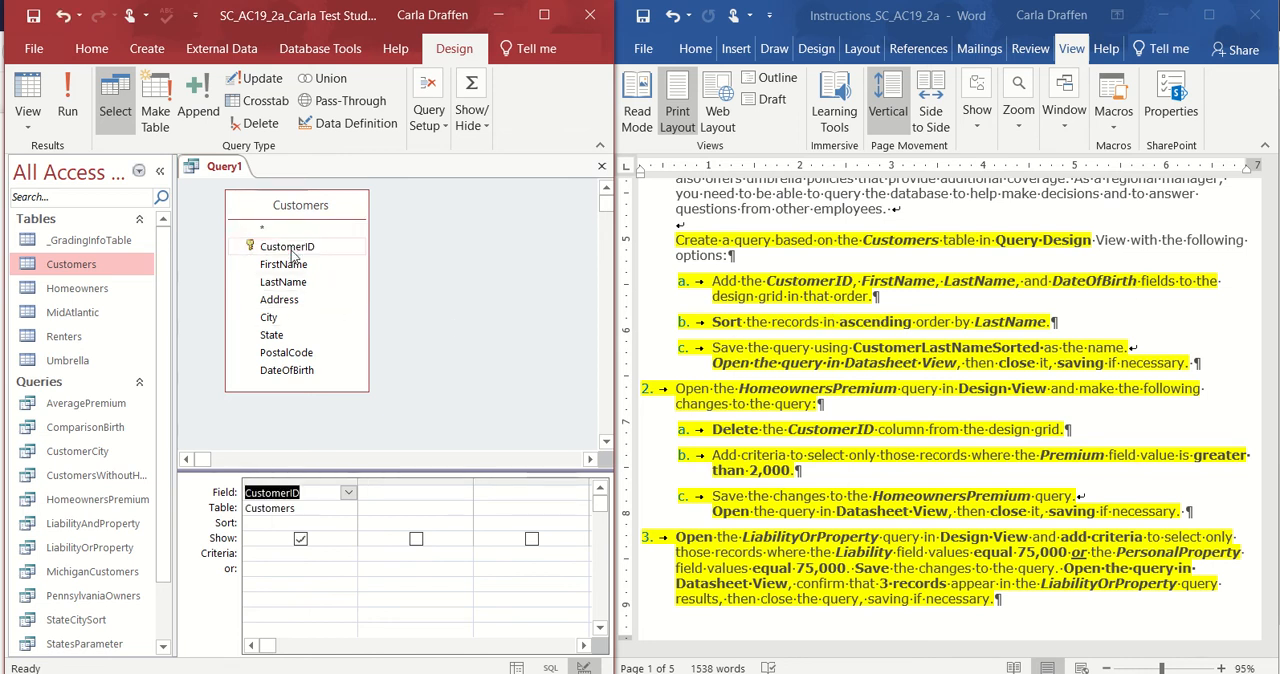
{"action": "double_click", "coordinate": [284, 265]}
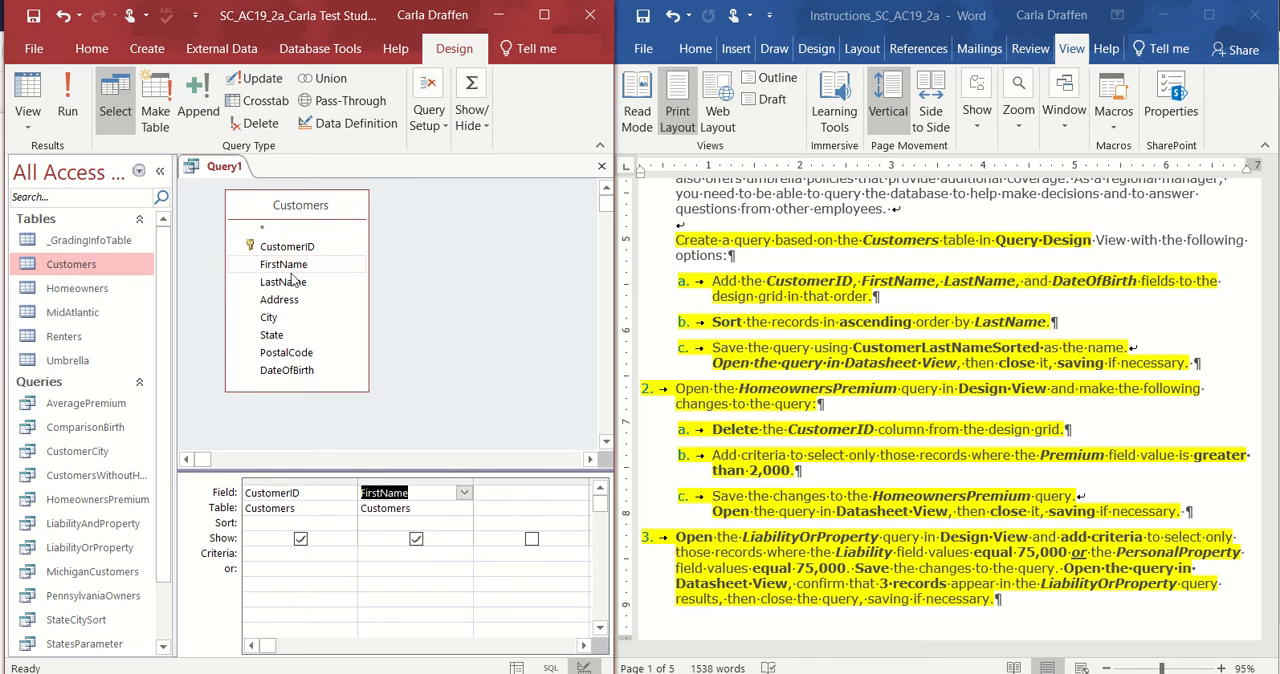
{"action": "double_click", "coordinate": [293, 284]}
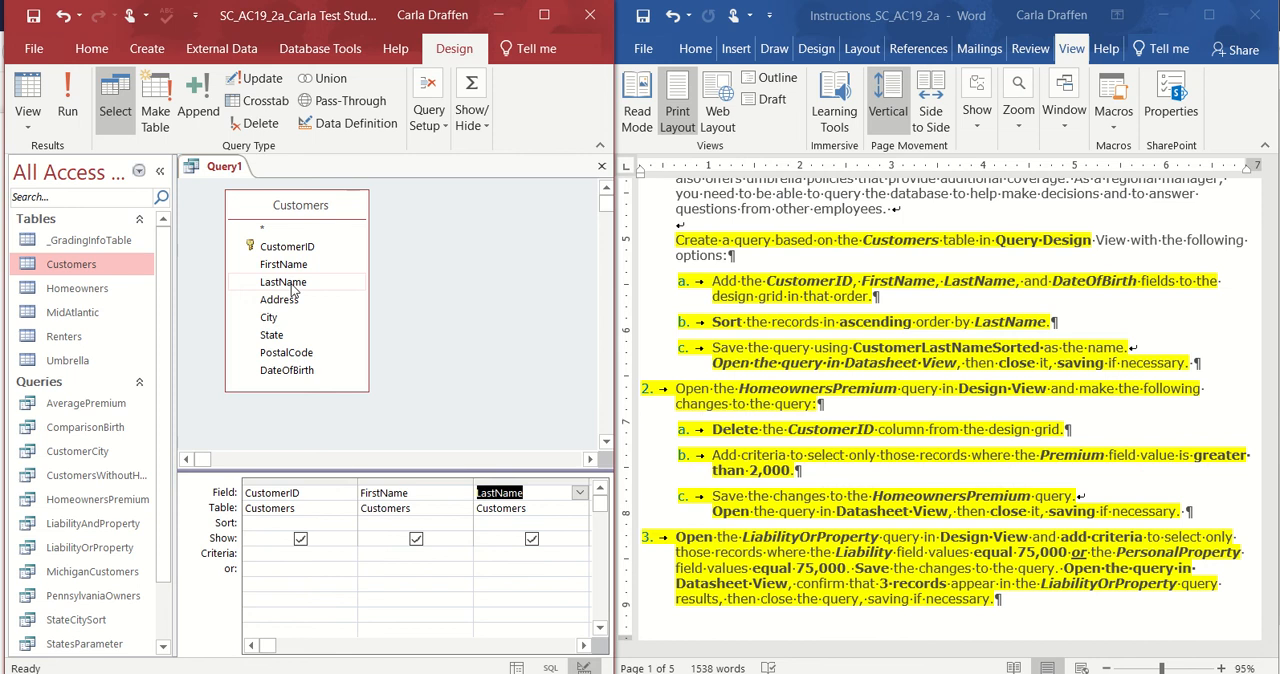
{"action": "left_click", "coordinate": [295, 373]}
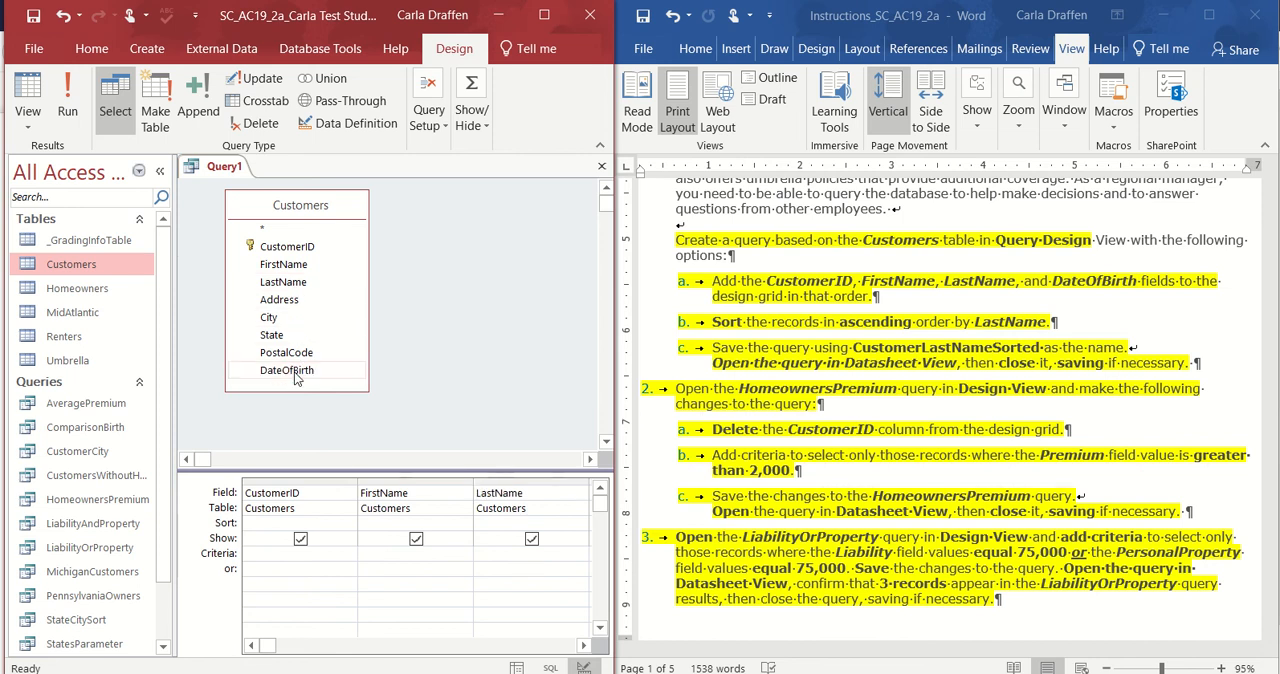
{"action": "double_click", "coordinate": [295, 373]}
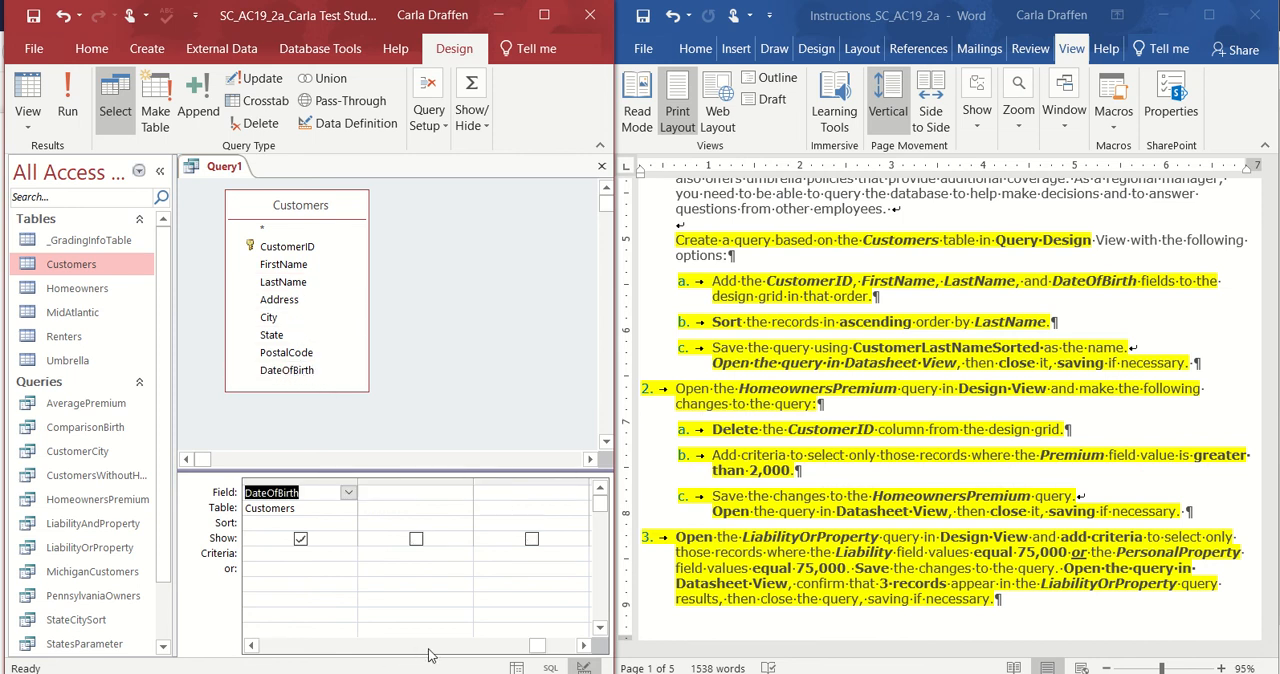
Sort the query in ascending order by LastName.
{"action": "left_click", "coordinate": [251, 646]}
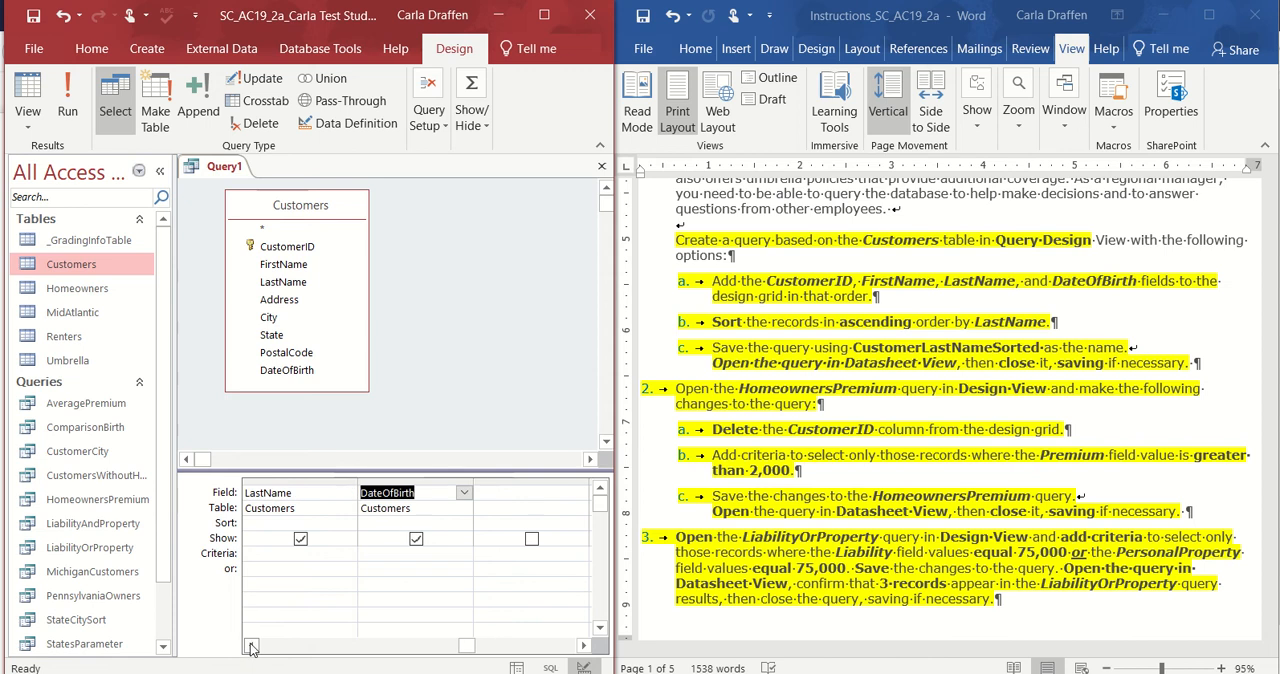
{"action": "left_click", "coordinate": [251, 646]}
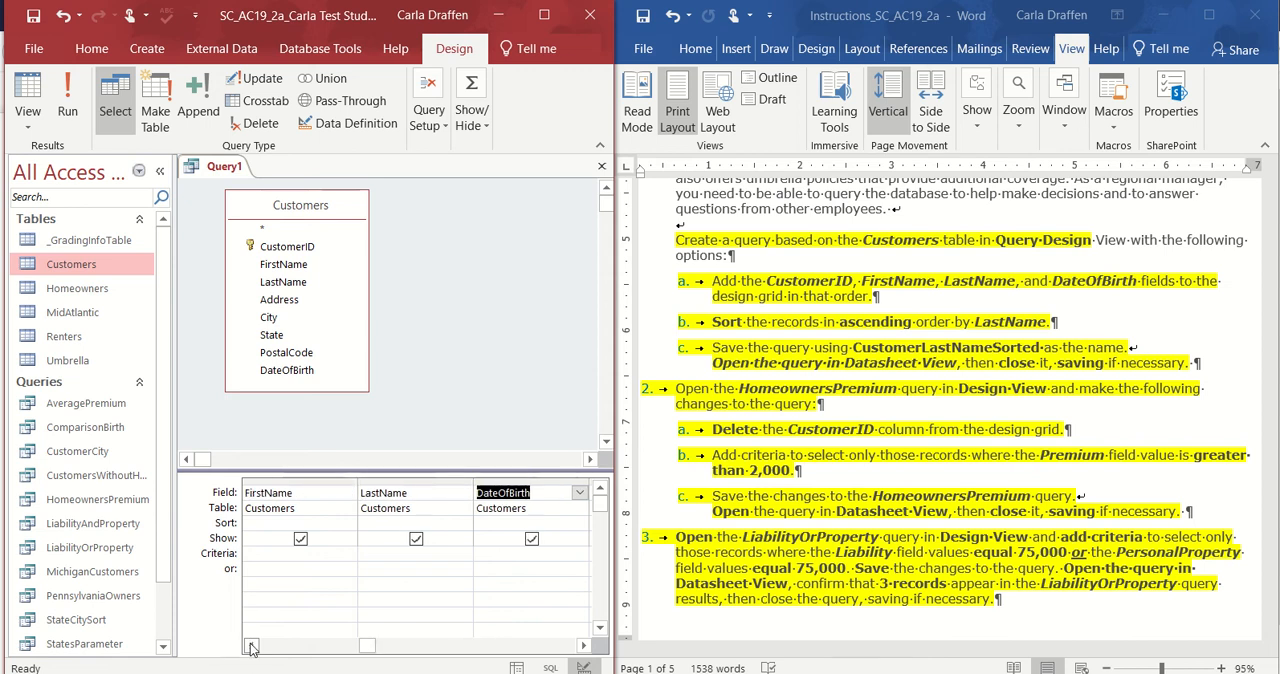
{"action": "left_click", "coordinate": [251, 646]}
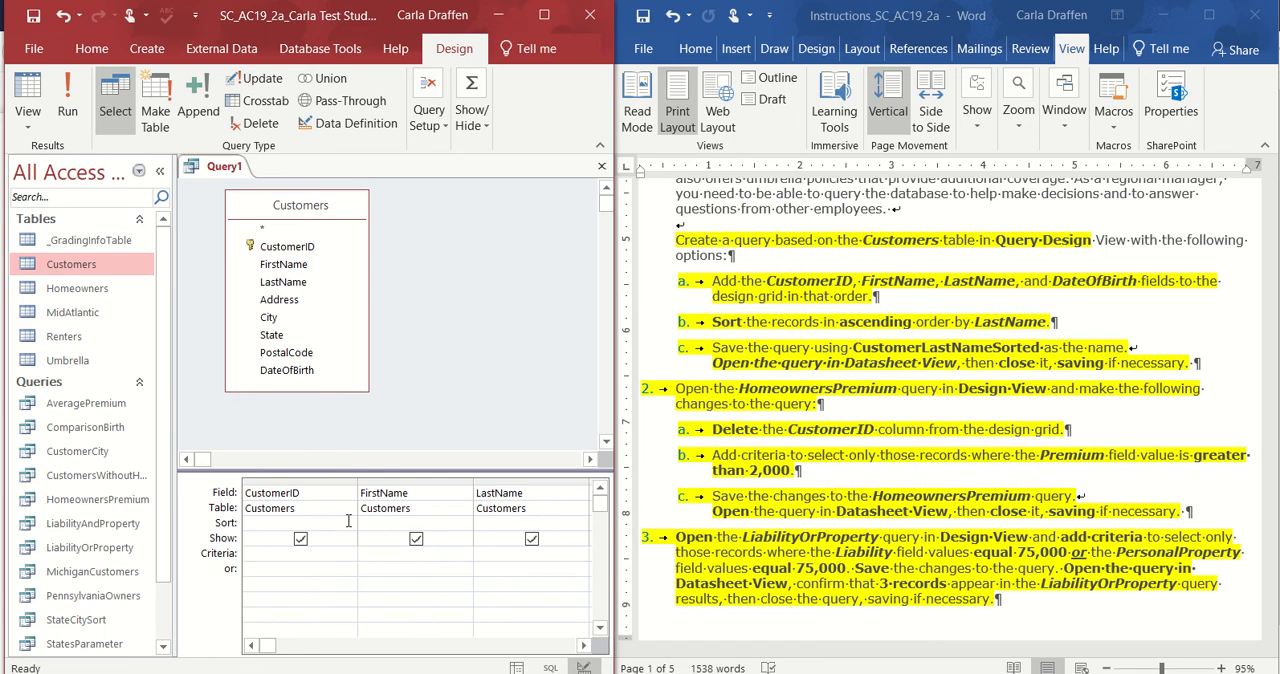
{"action": "left_click", "coordinate": [499, 523]}
{"action": "left_click", "coordinate": [580, 523]}
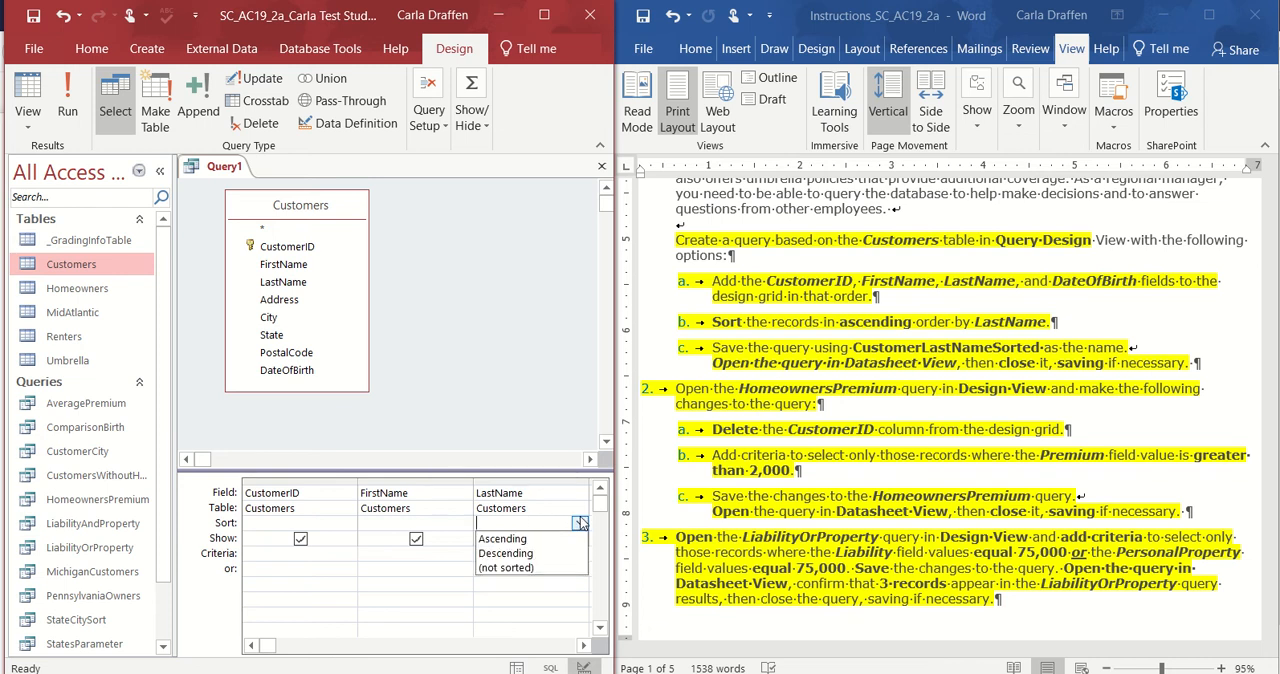
{"action": "left_click", "coordinate": [549, 541]}
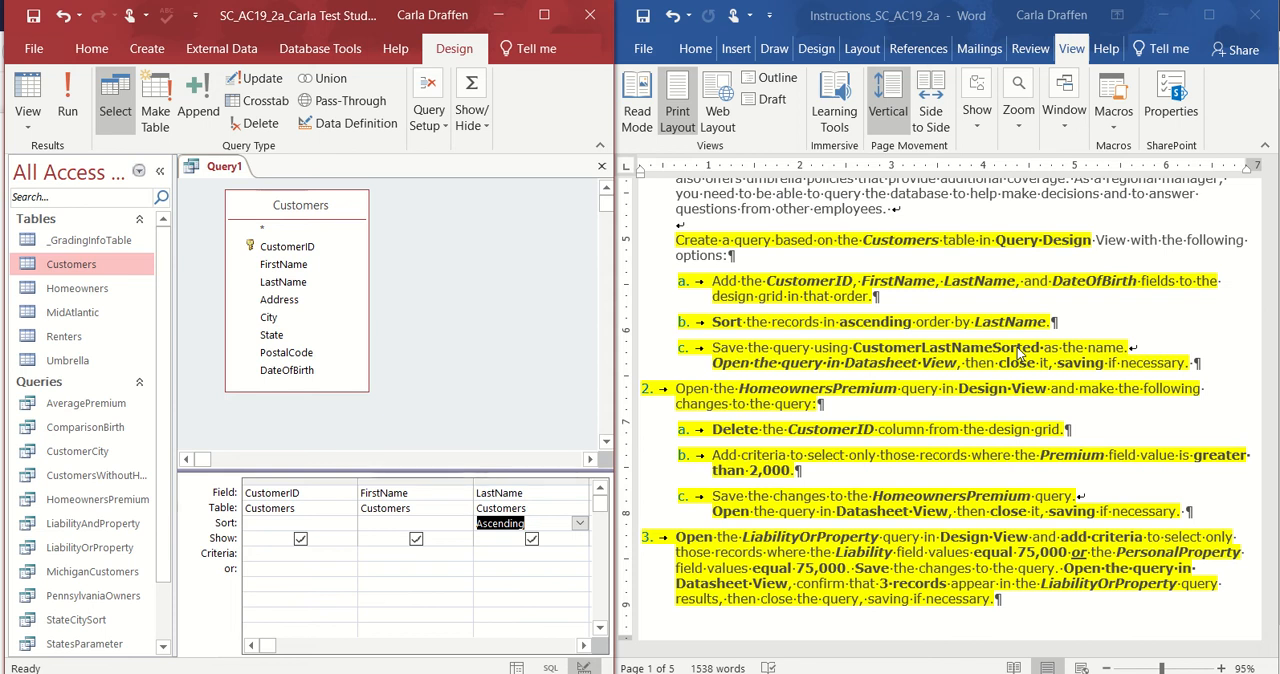
Save the query as CustomerLastNameSorted.
{"action": "left_click", "coordinate": [33, 15]}
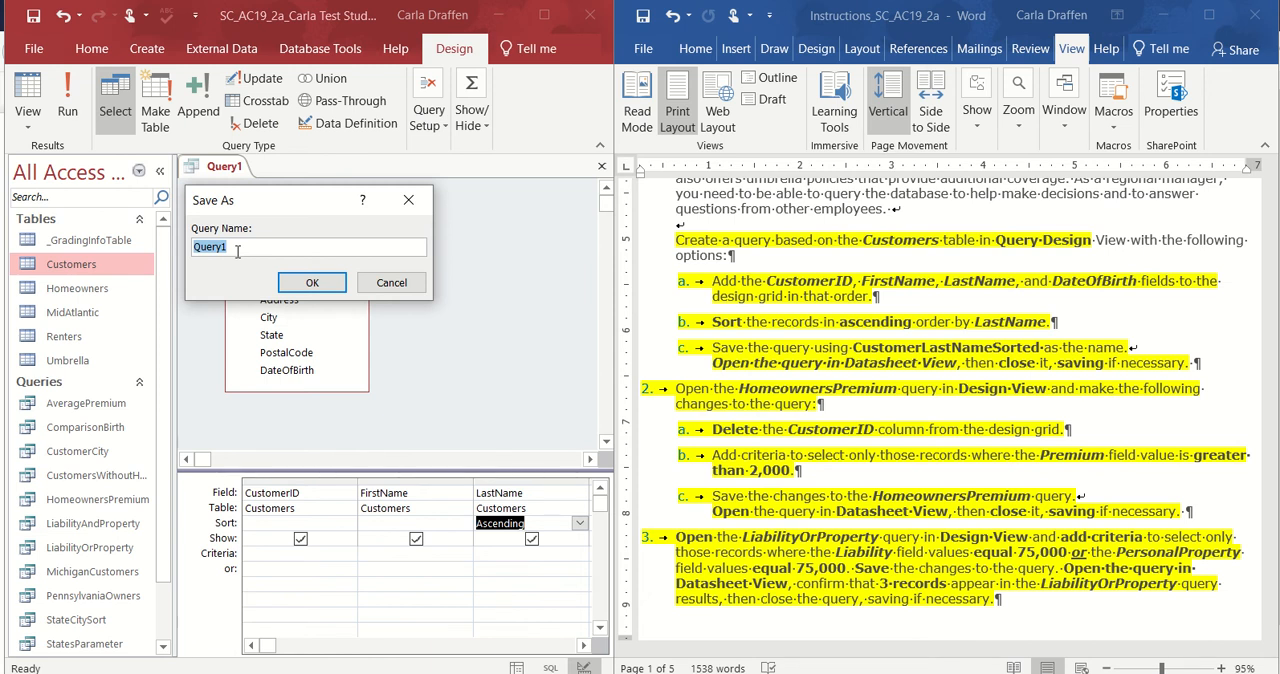
{"action": "type", "text": "CustomerLastNameSorted"}
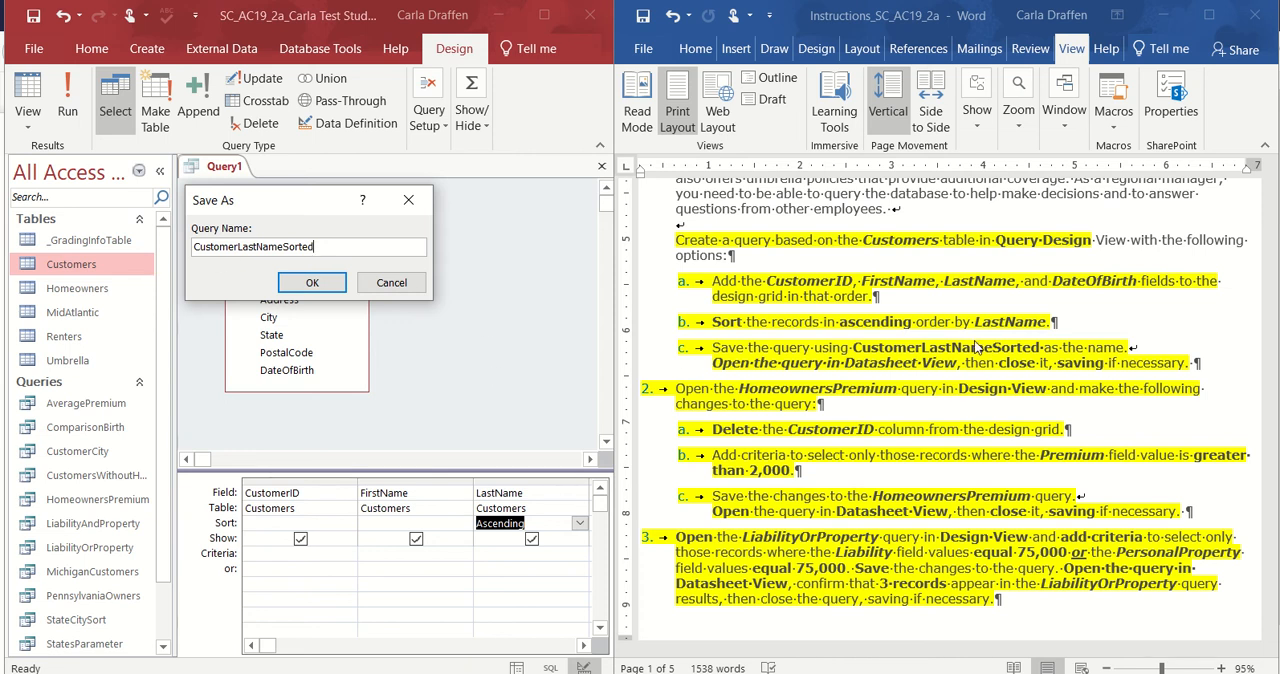
{"action": "left_click", "coordinate": [312, 283]}
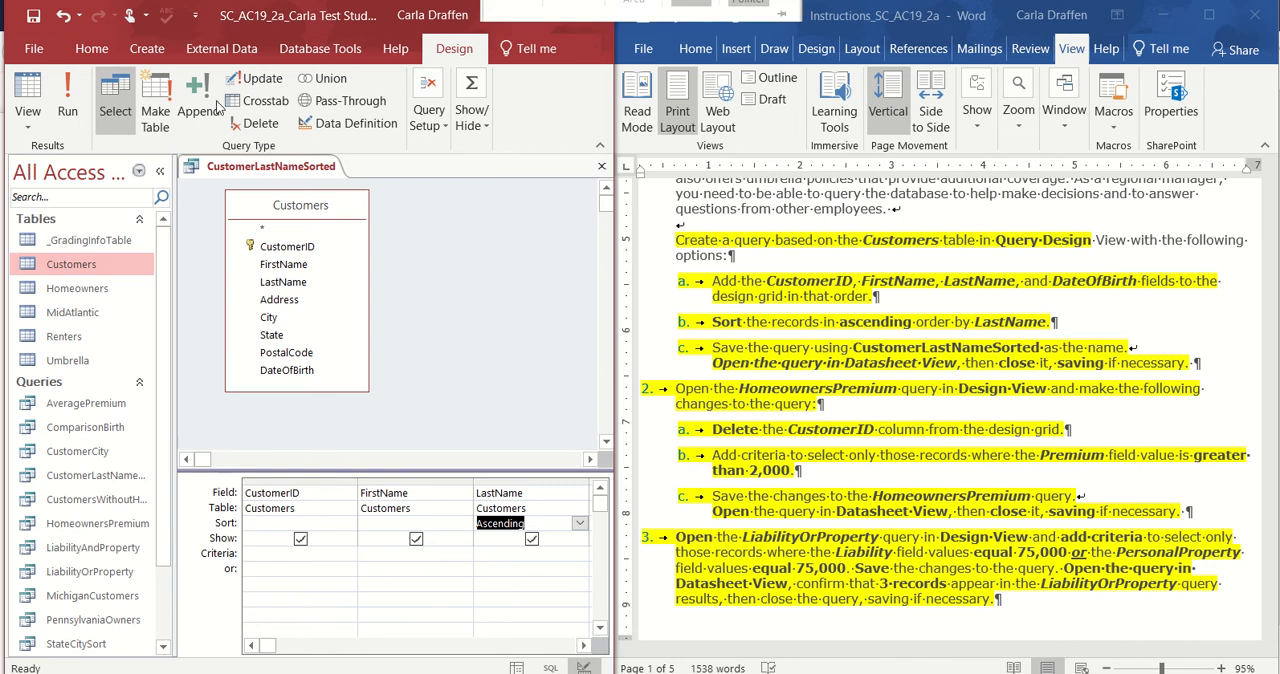
Run the CustomerLastNameSorted query, review the sorted records in Datasheet View and save the query again.
{"action": "left_click", "coordinate": [65, 117]}
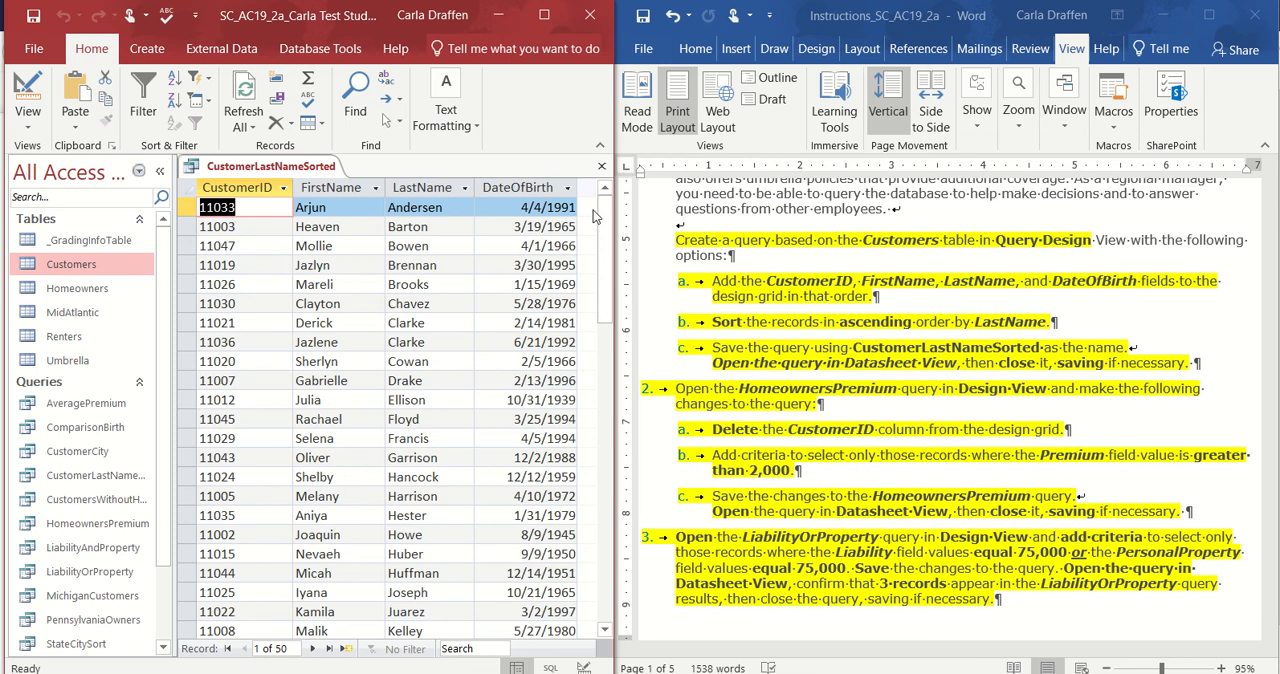
{"action": "left_click_drag", "start_coordinate": [604, 212], "coordinate": [636, 190]}
{"action": "left_click", "coordinate": [32, 17]}
Close the CustomerLastNameSorted query and open the HomeownersPremium query in Design View.
{"action": "left_click", "coordinate": [601, 166]}
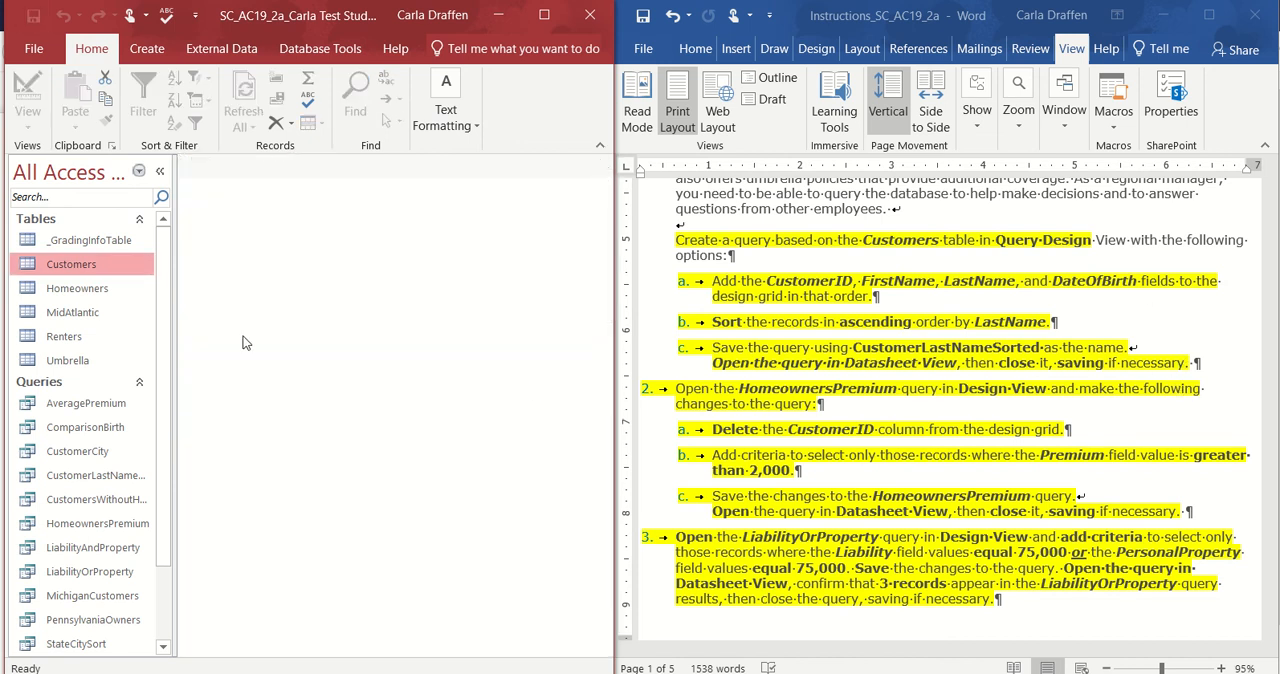
{"action": "left_click", "coordinate": [975, 308]}
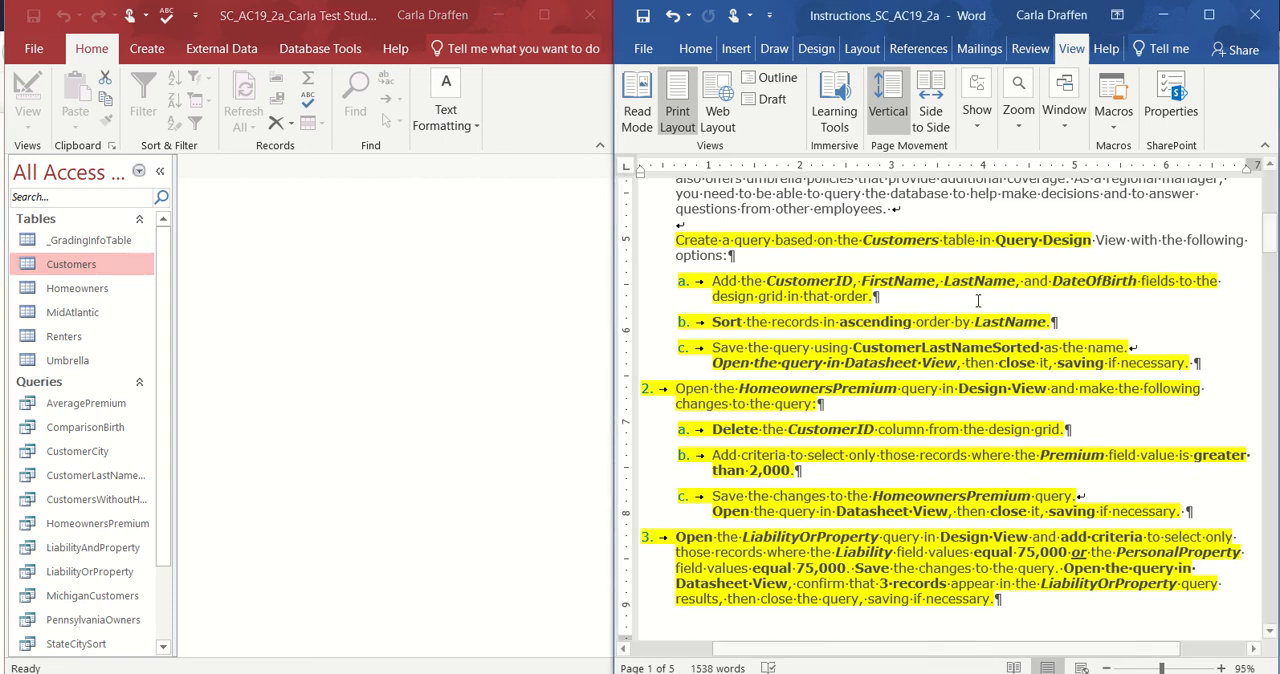
{"action": "scroll", "coordinate": [975, 308], "scroll_direction": "down", "scroll_amount": 2}
{"action": "scroll", "coordinate": [975, 308], "scroll_direction": "down", "scroll_amount": 2}
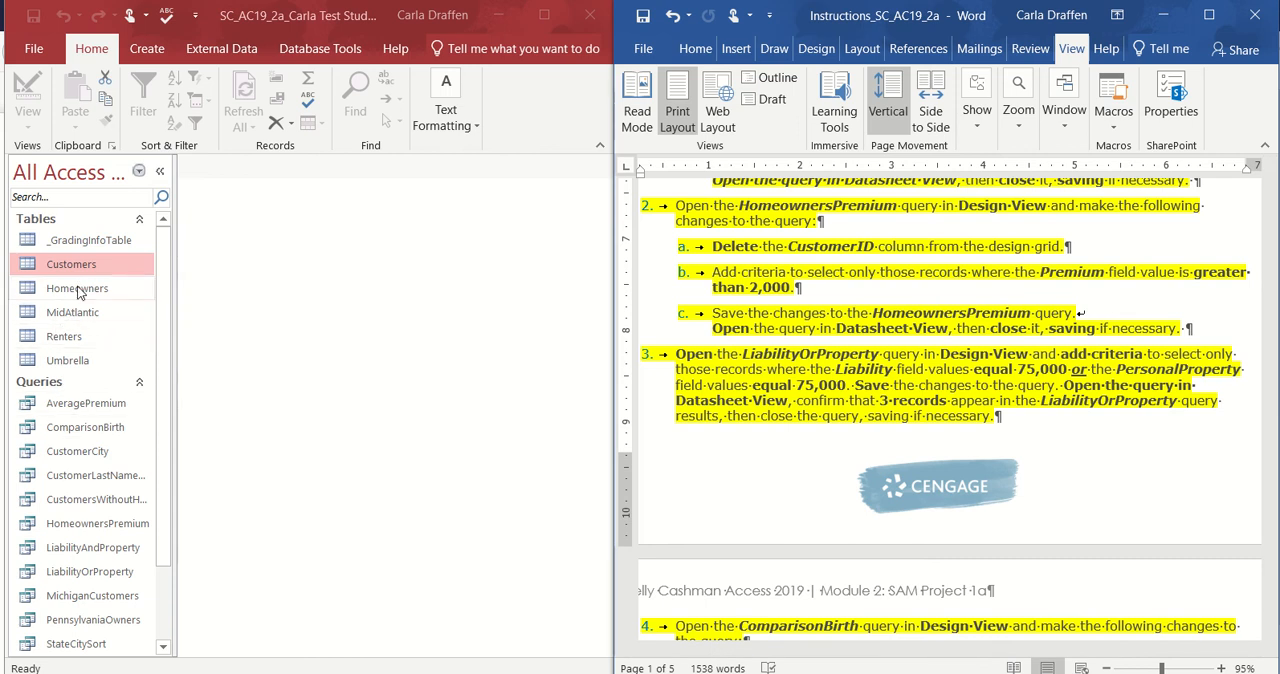
{"action": "left_click", "coordinate": [91, 532]}
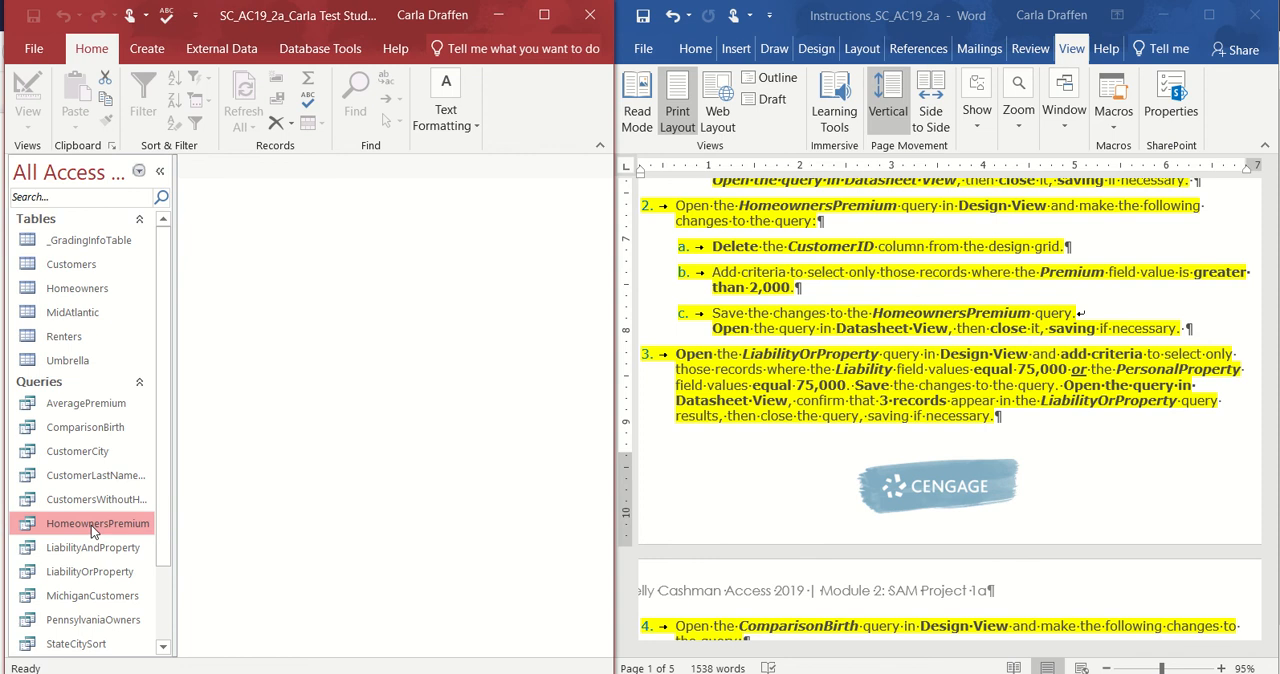
{"action": "right_click", "coordinate": [91, 530]}
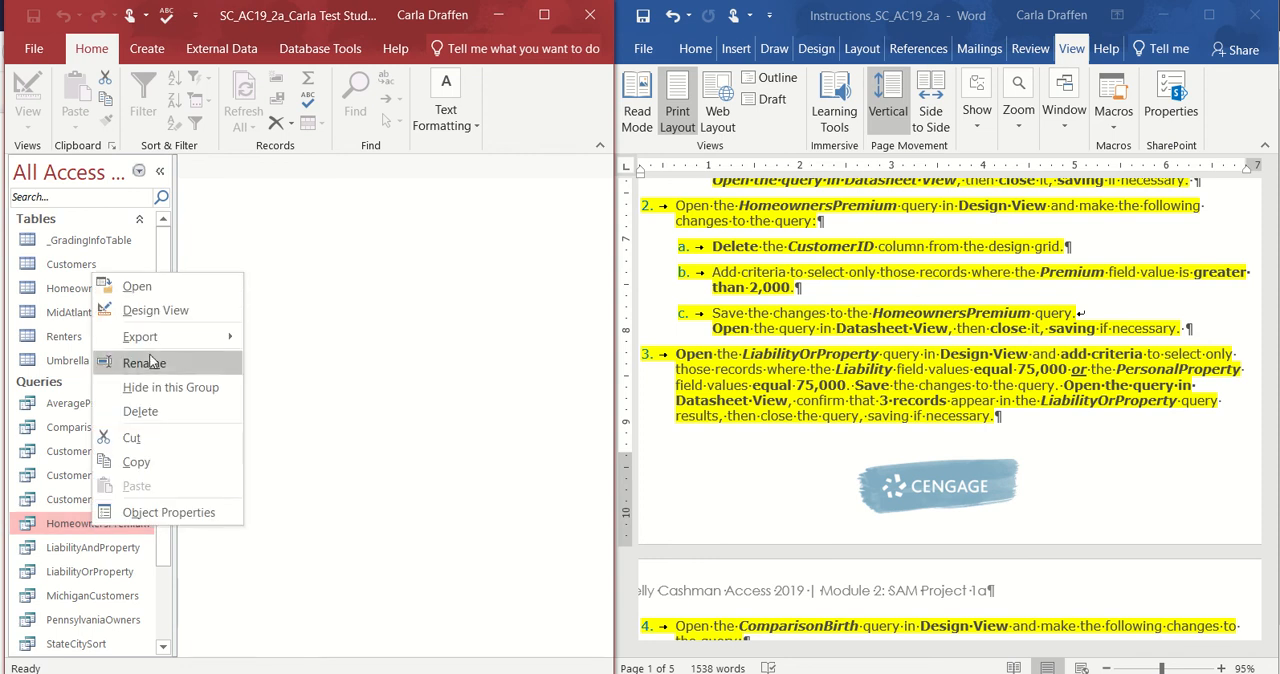
{"action": "left_click", "coordinate": [163, 308]}
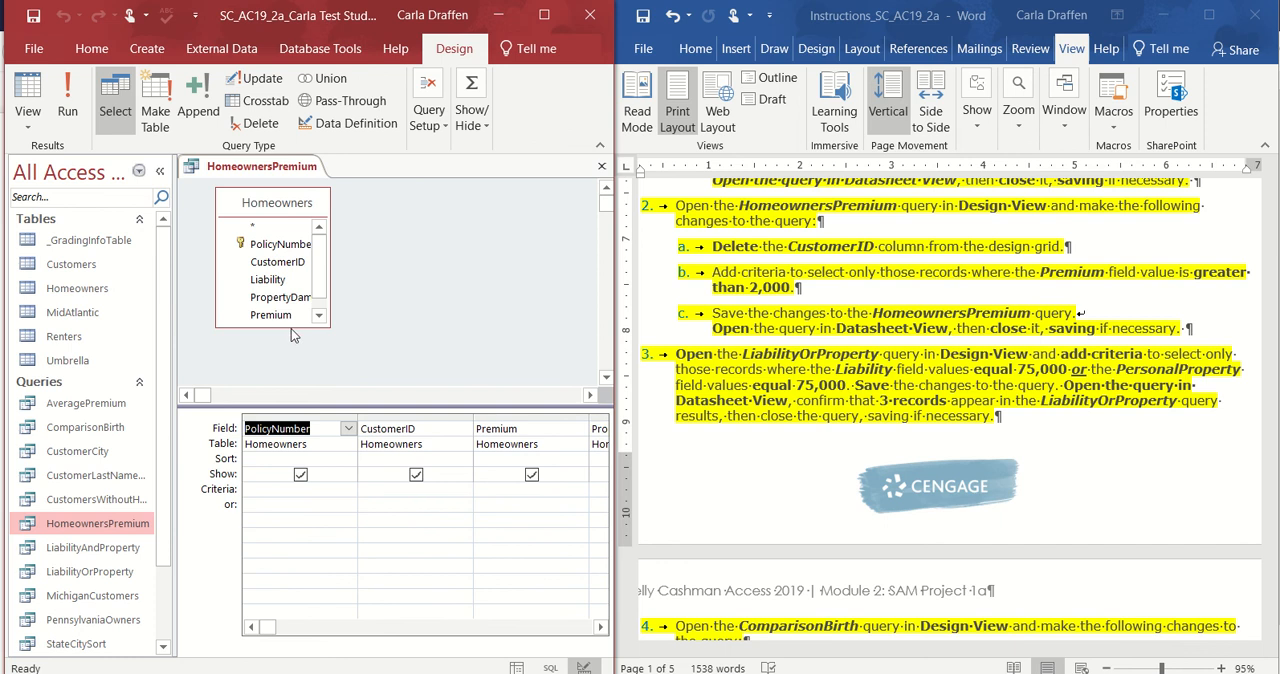
Enlarge the Homeowners field list to fit its field names and delete the CustomerID column from the design grid.
{"action": "left_click_drag", "start_coordinate": [291, 328], "coordinate": [298, 348]}
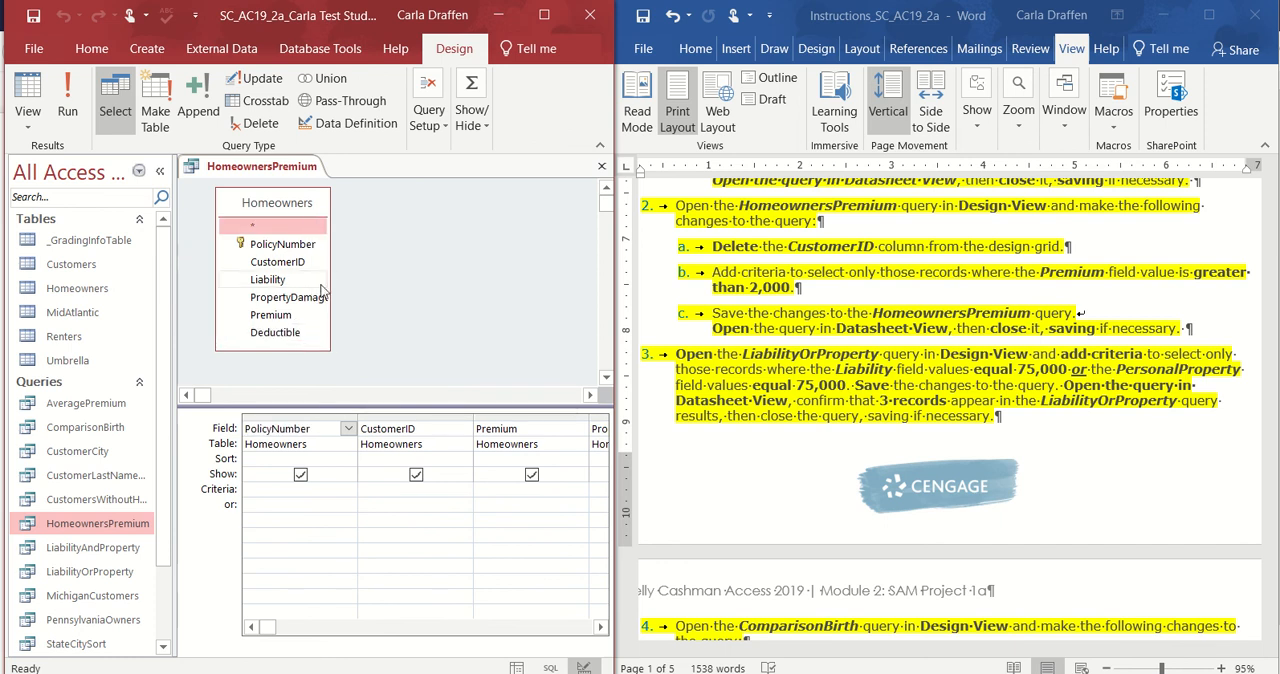
{"action": "left_click_drag", "start_coordinate": [330, 280], "coordinate": [355, 280]}
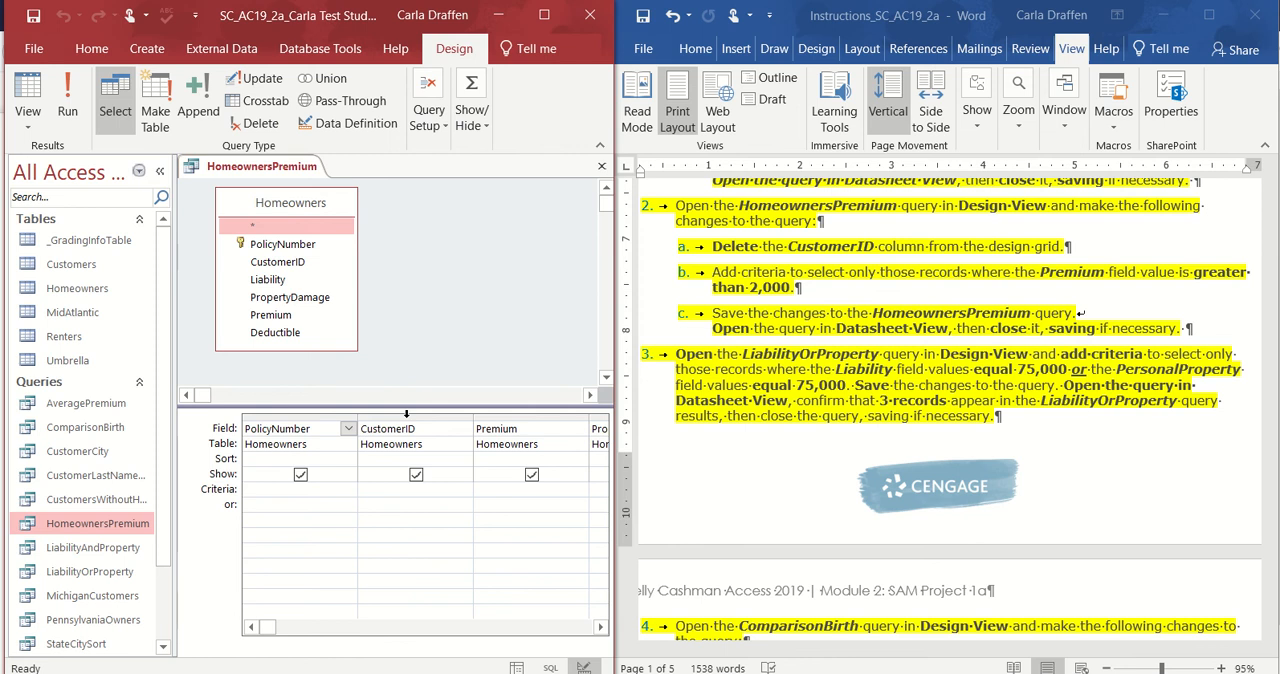
{"action": "left_click", "coordinate": [406, 413]}
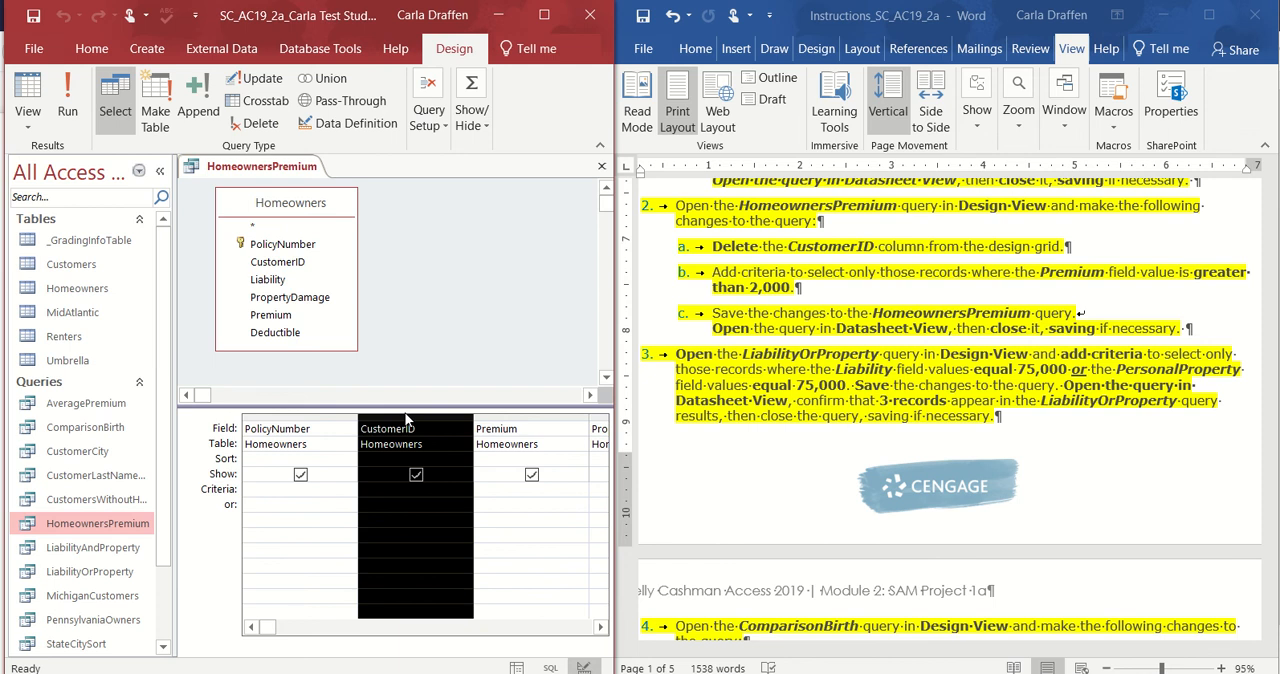
{"action": "right_click", "coordinate": [406, 419]}
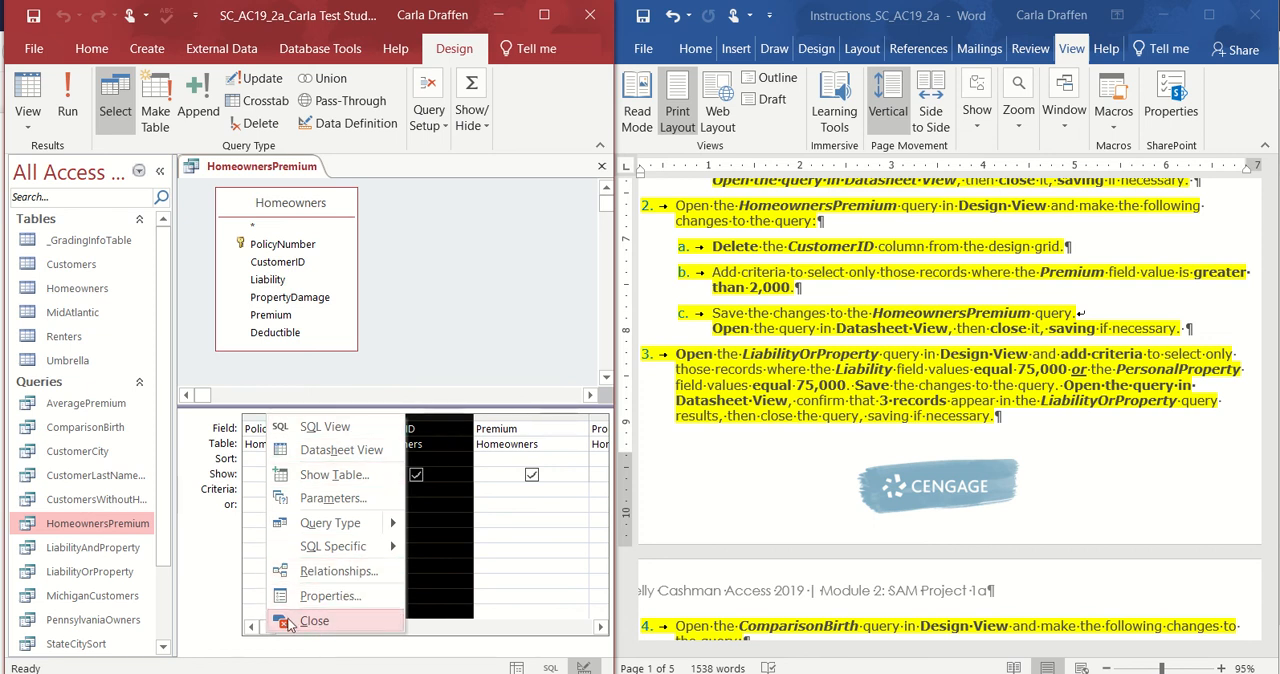
{"action": "left_click", "coordinate": [440, 419]}
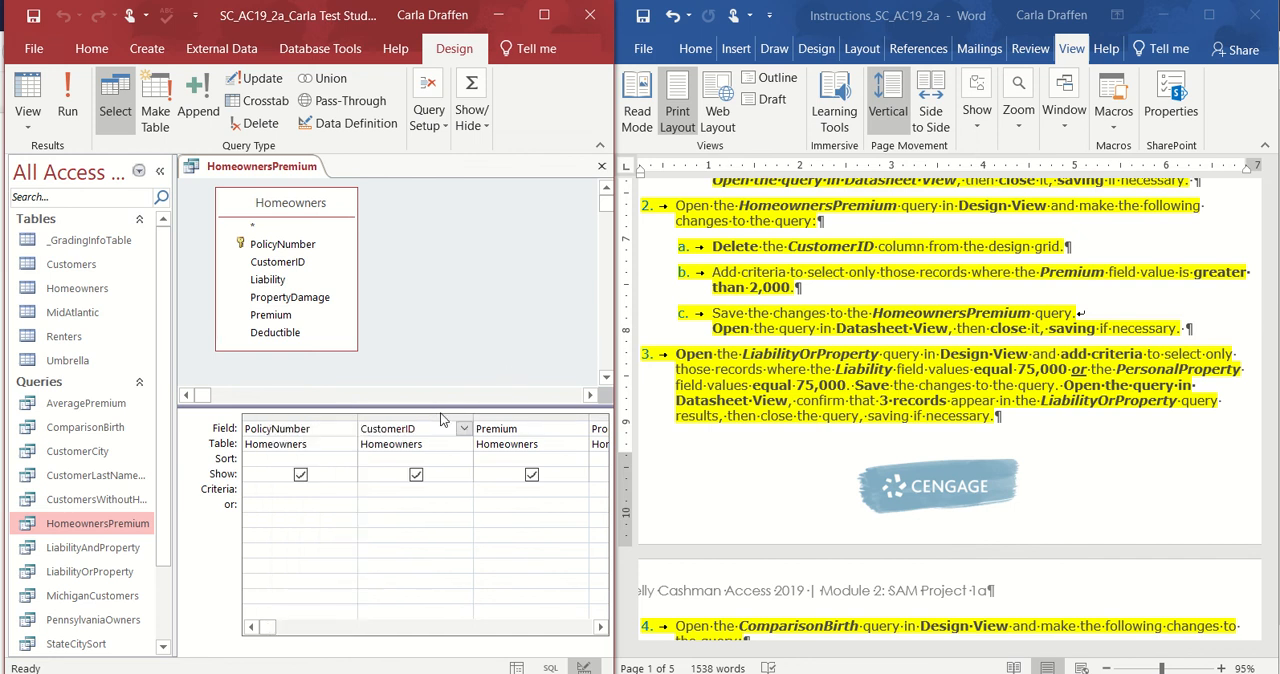
{"action": "left_click", "coordinate": [437, 413]}
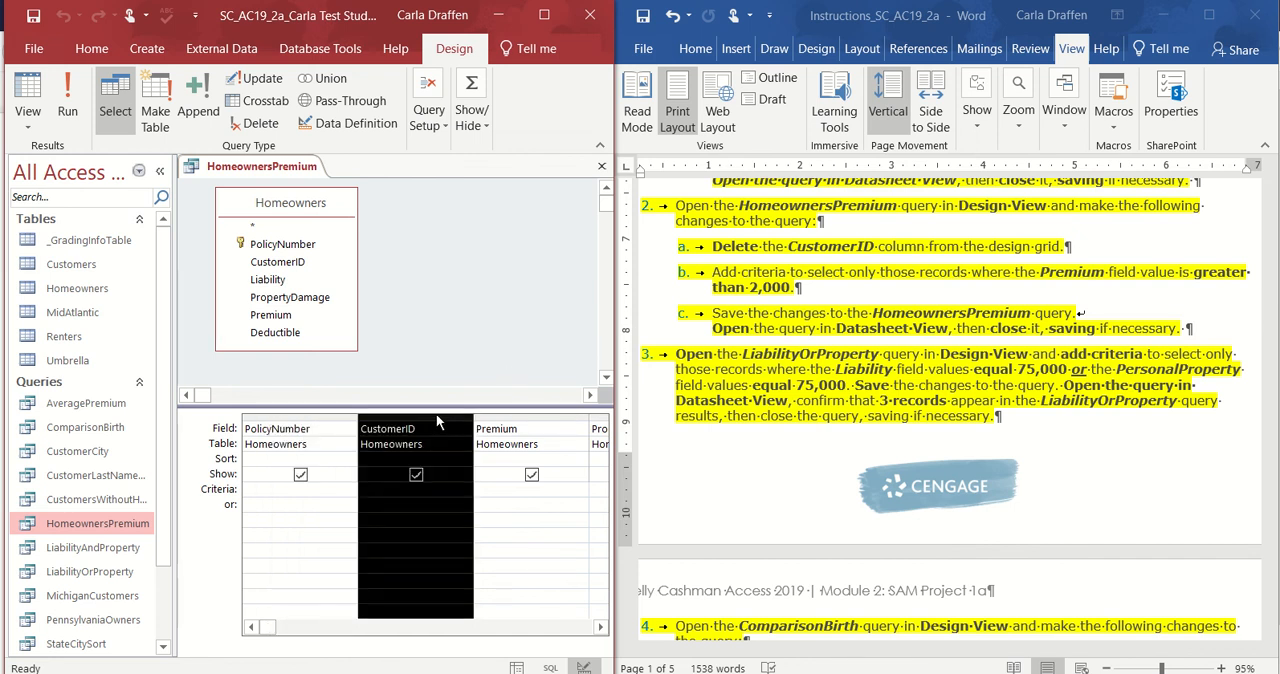
{"action": "key", "text": "Delete"}
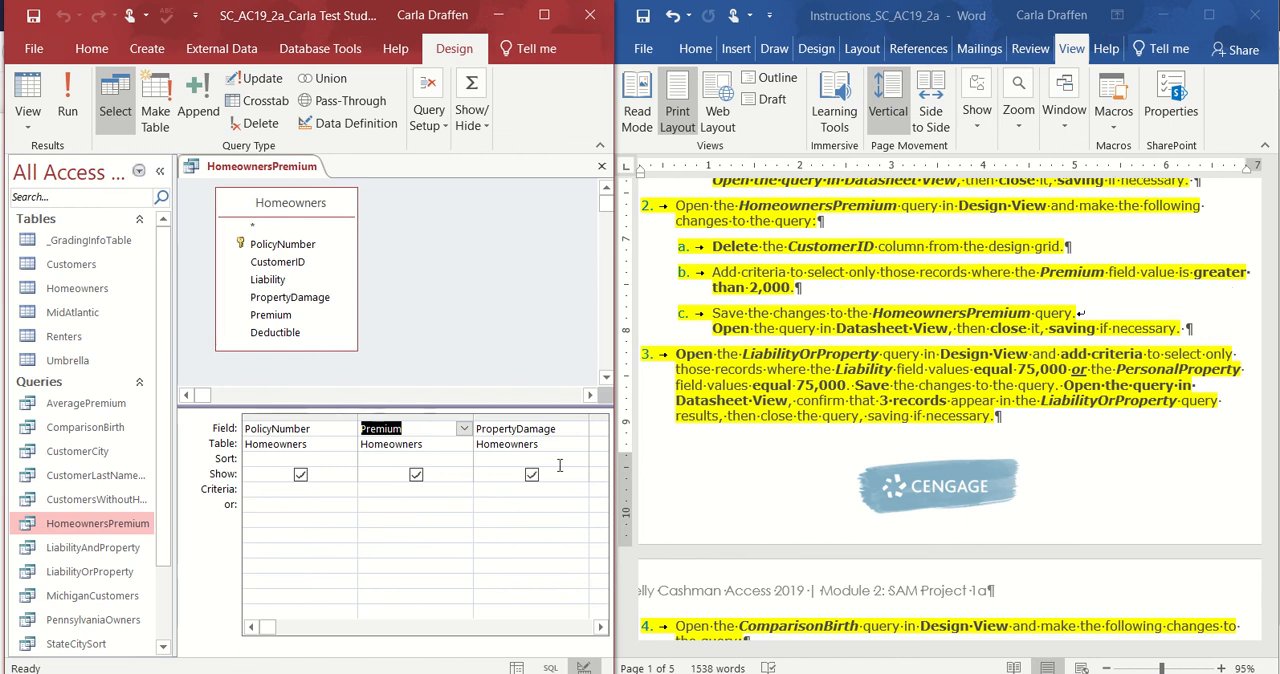
Add the criterion >2000 to the Premium field of the HomeownersPremium query.
{"action": "left_click", "coordinate": [600, 627]}
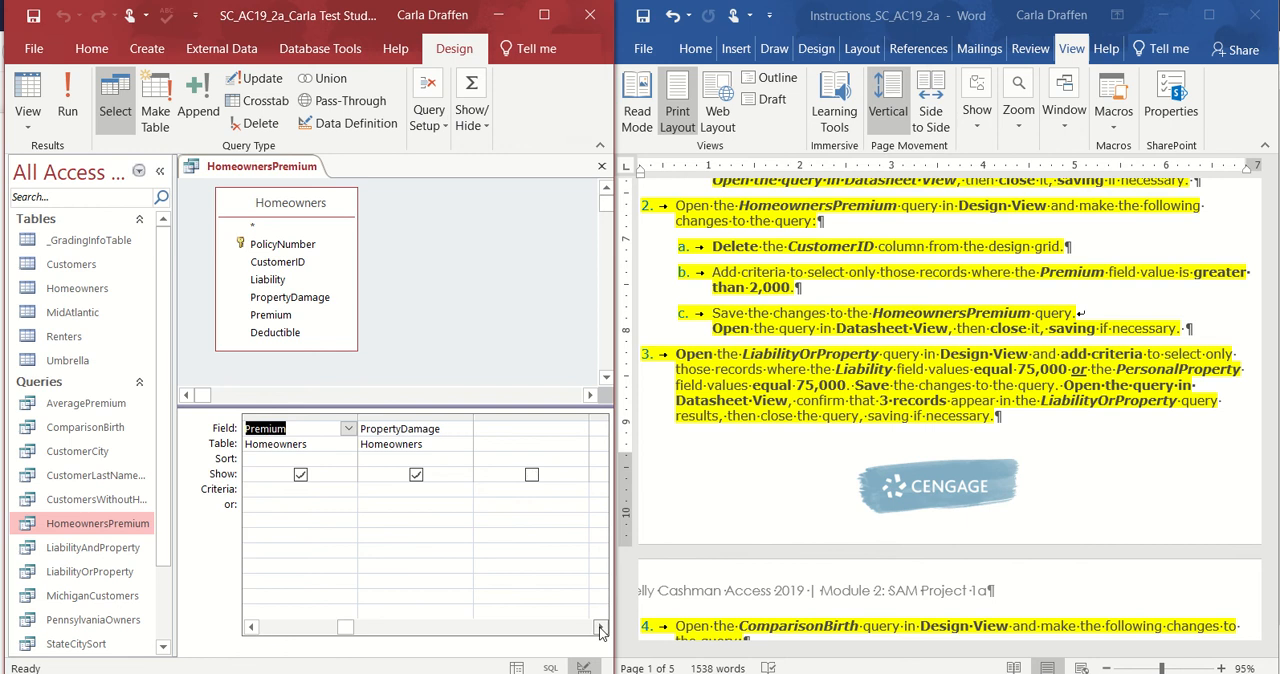
{"action": "left_click", "coordinate": [250, 627]}
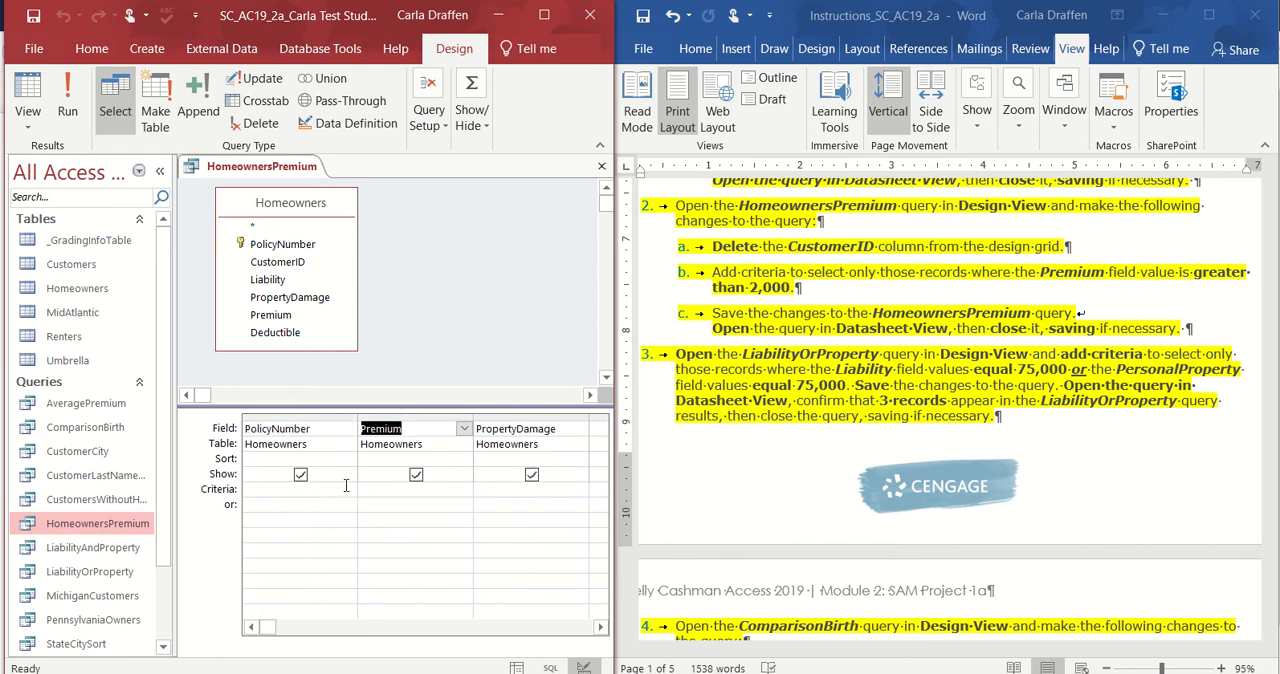
{"action": "left_click", "coordinate": [380, 489]}
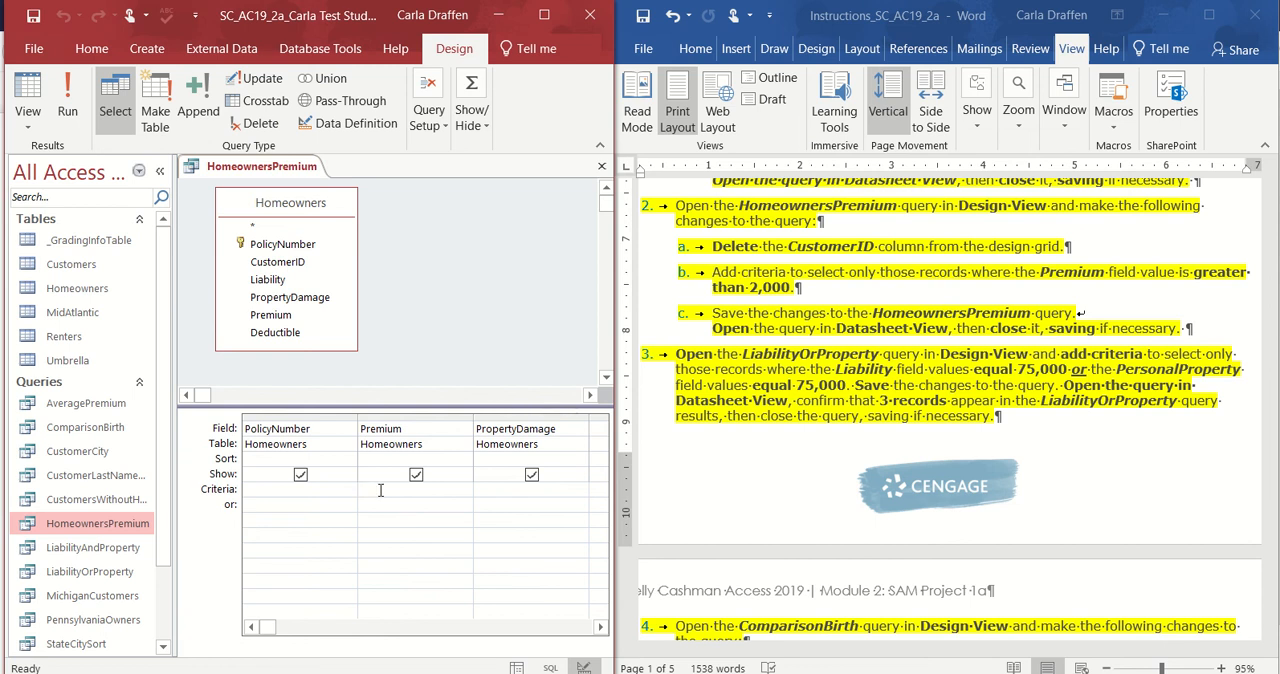
{"action": "type", "text": ">2000"}
Run the HomeownersPremium query to view it in Datasheet View, then save and close it.
{"action": "left_click", "coordinate": [68, 100]}
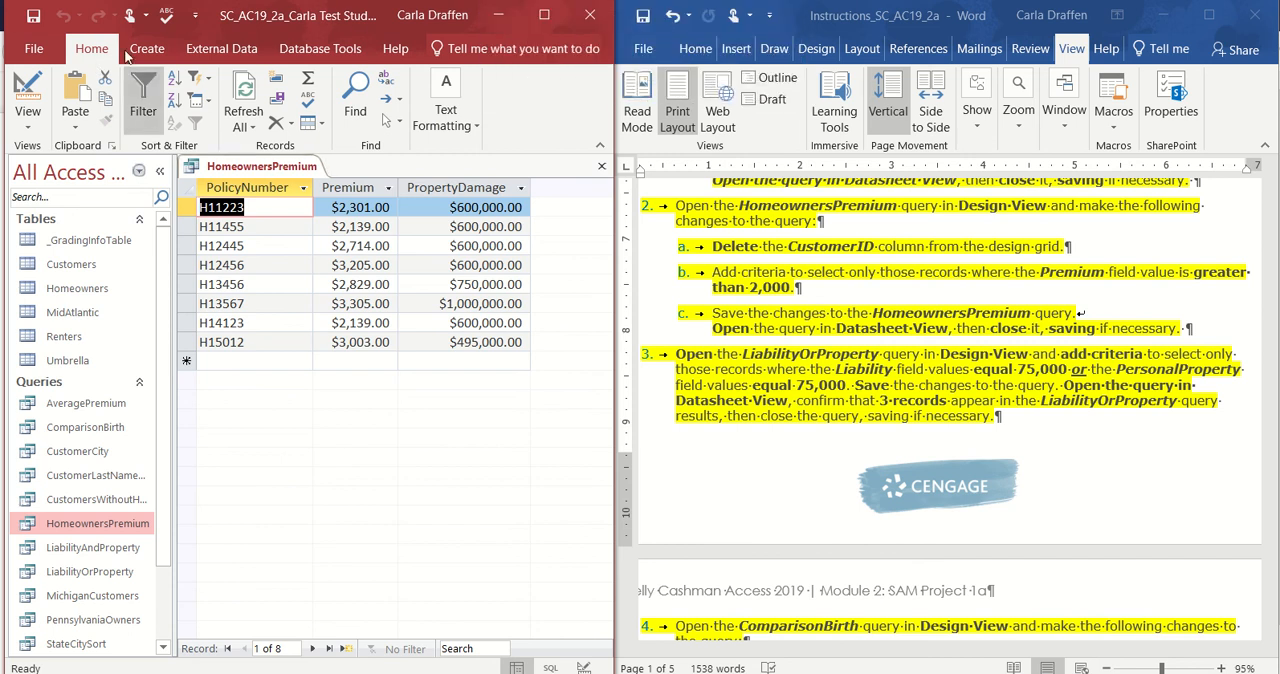
{"action": "left_click", "coordinate": [32, 16]}
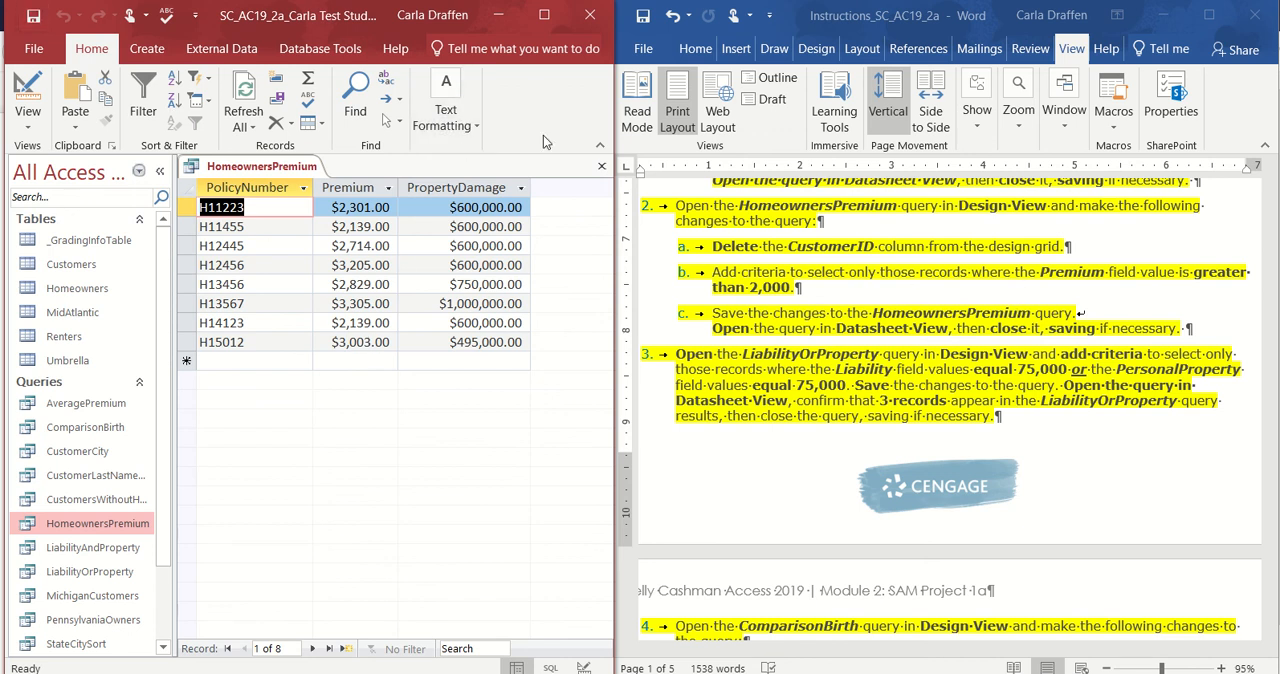
{"action": "left_click", "coordinate": [602, 168]}
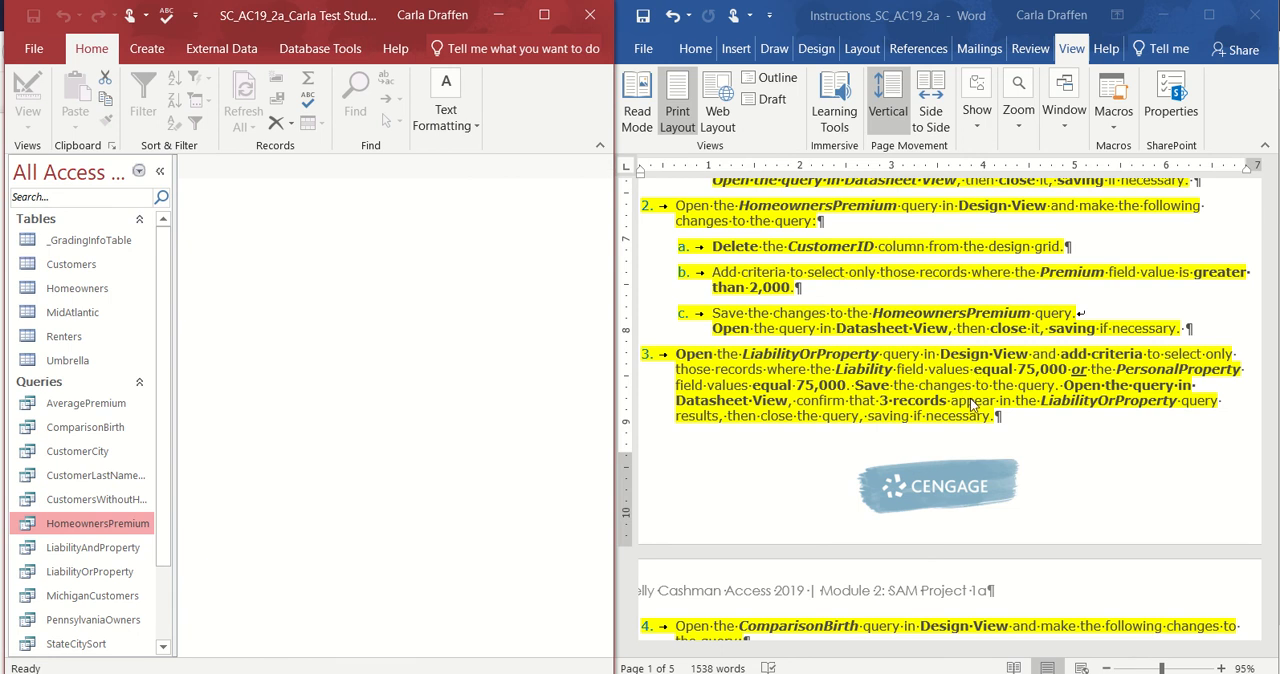
Open the LiabilityOrProperty query in Design View and enlarge the Renters field list to fit all its field names.
{"action": "left_click", "coordinate": [1160, 460]}
{"action": "scroll", "coordinate": [1160, 458], "scroll_direction": "down", "scroll_amount": 3}
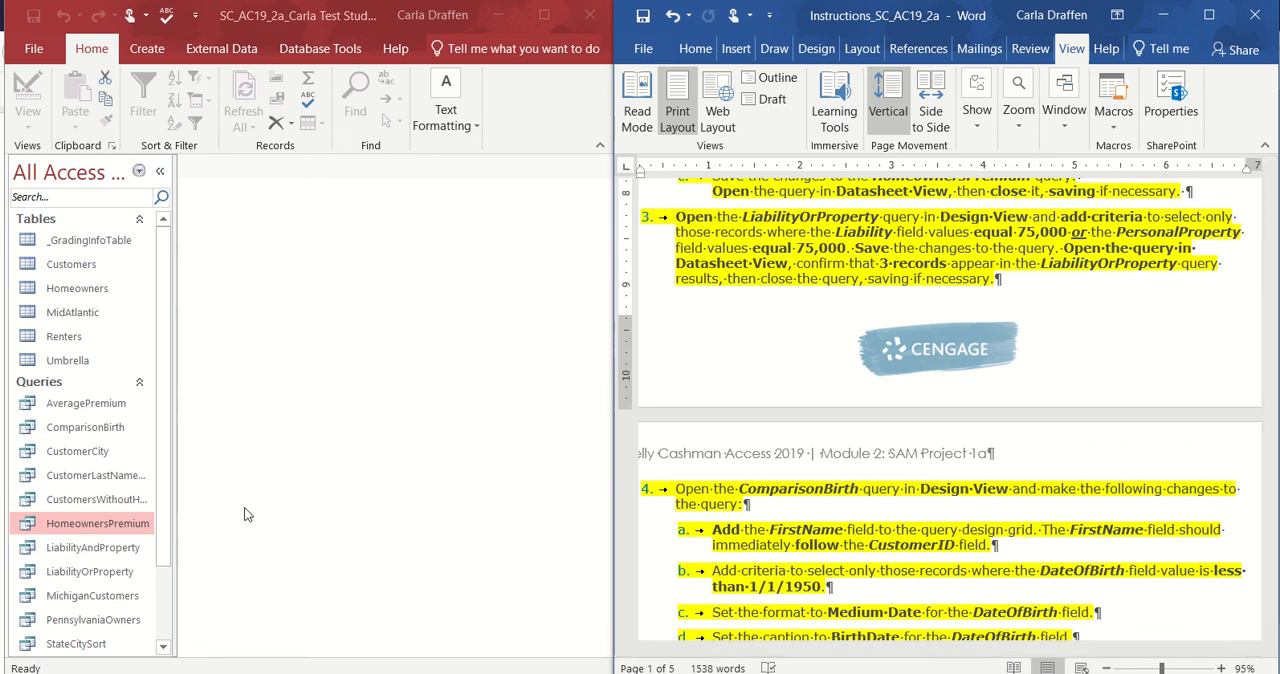
{"action": "right_click", "coordinate": [91, 576]}
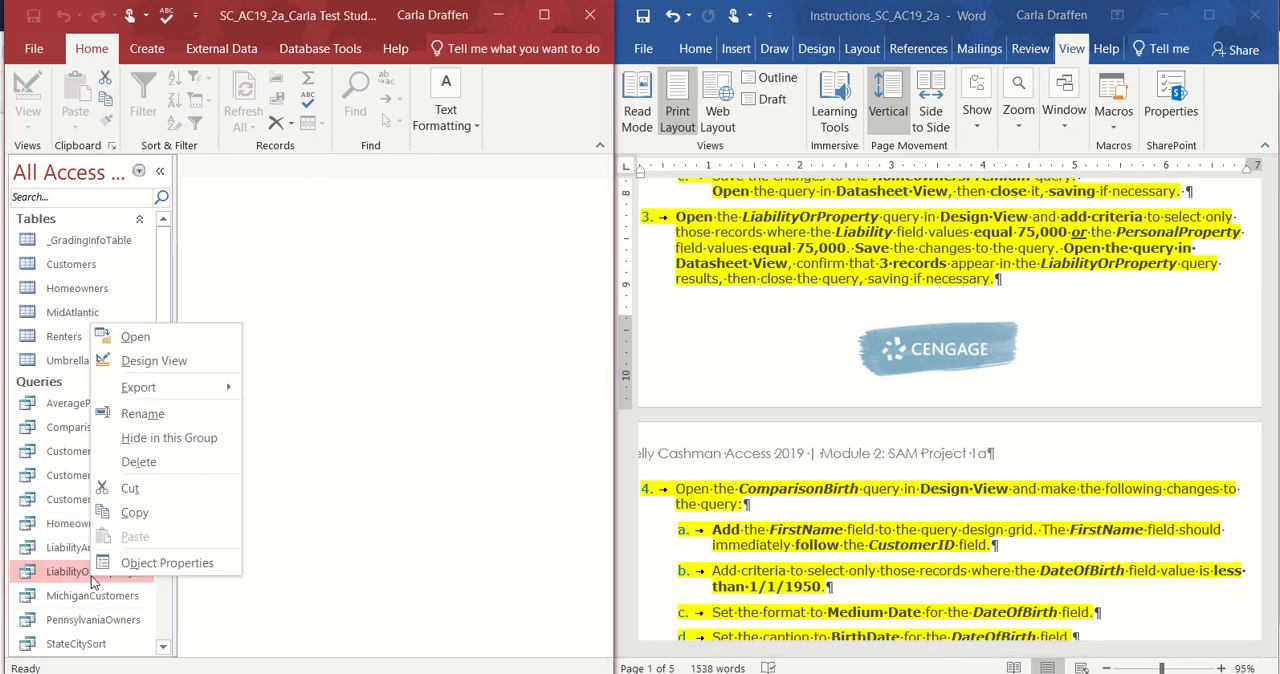
{"action": "left_click", "coordinate": [198, 366]}
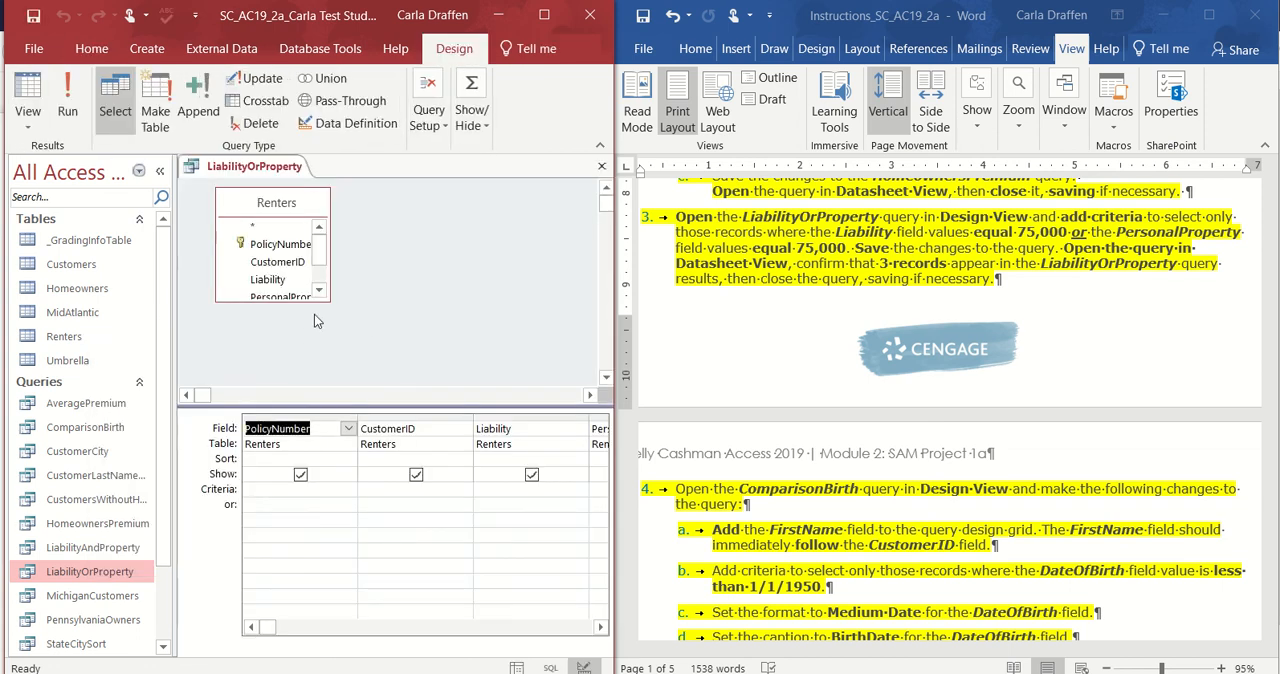
{"action": "left_click", "coordinate": [295, 304]}
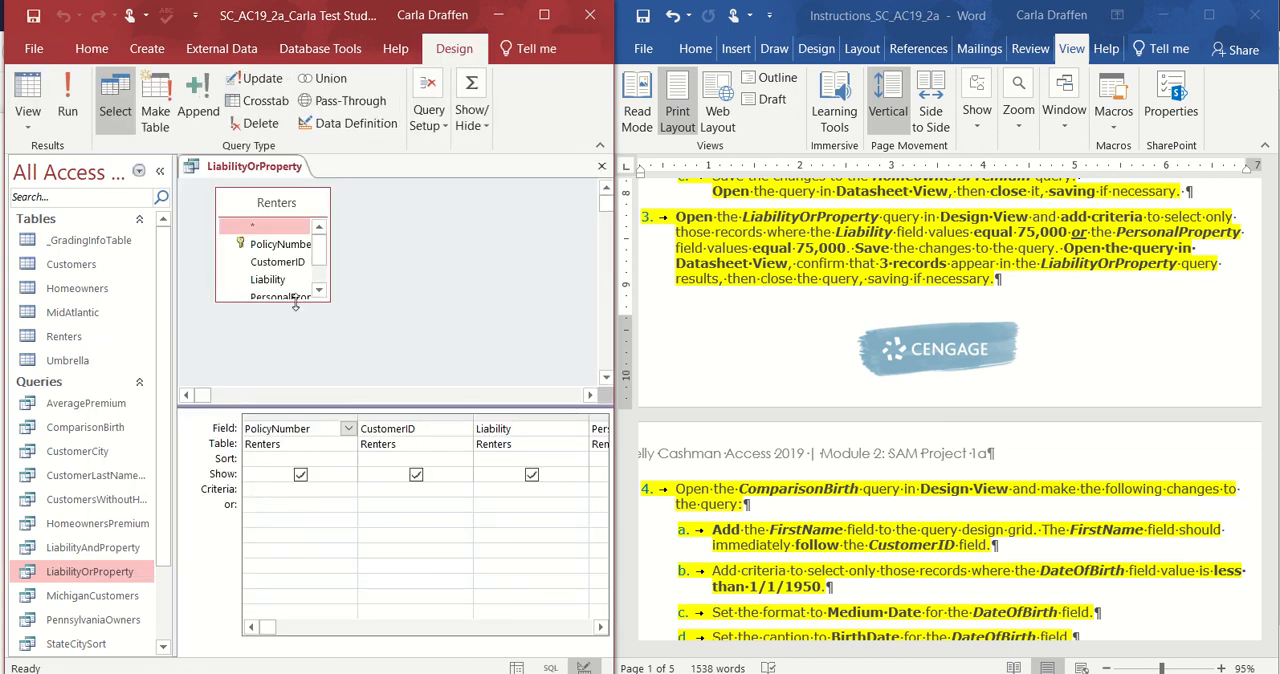
{"action": "left_click_drag", "start_coordinate": [295, 304], "coordinate": [293, 358]}
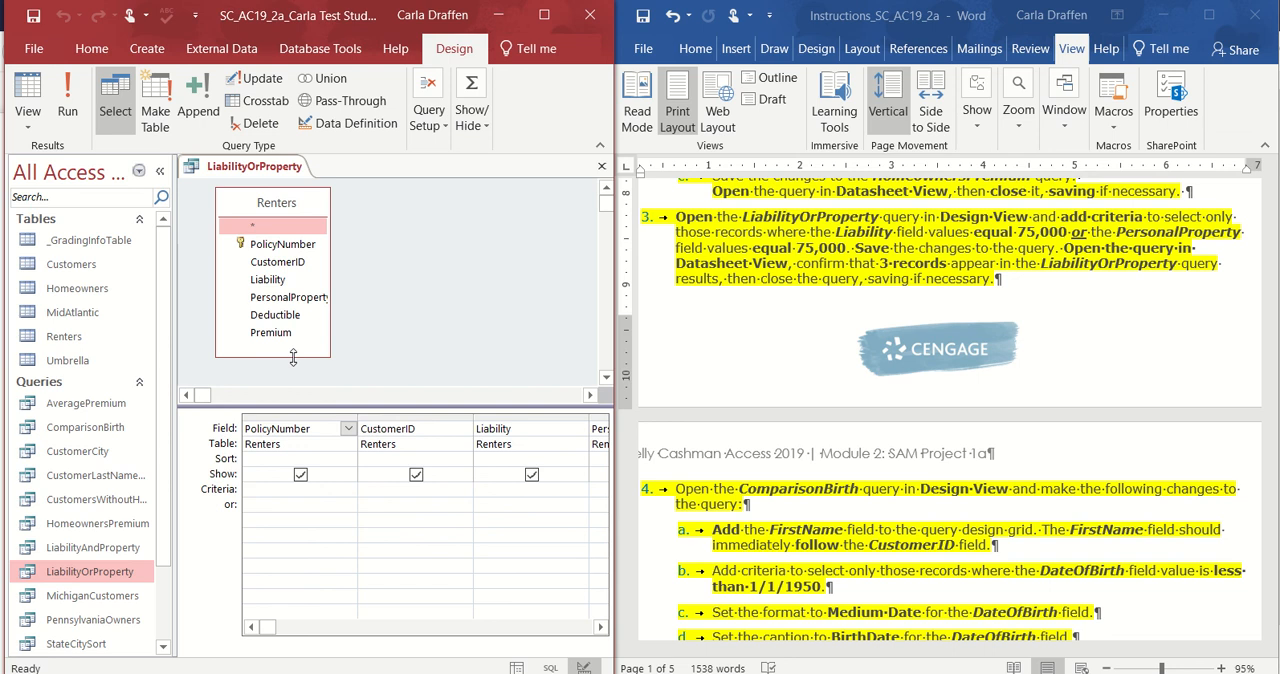
{"action": "left_click_drag", "start_coordinate": [331, 282], "coordinate": [345, 282]}
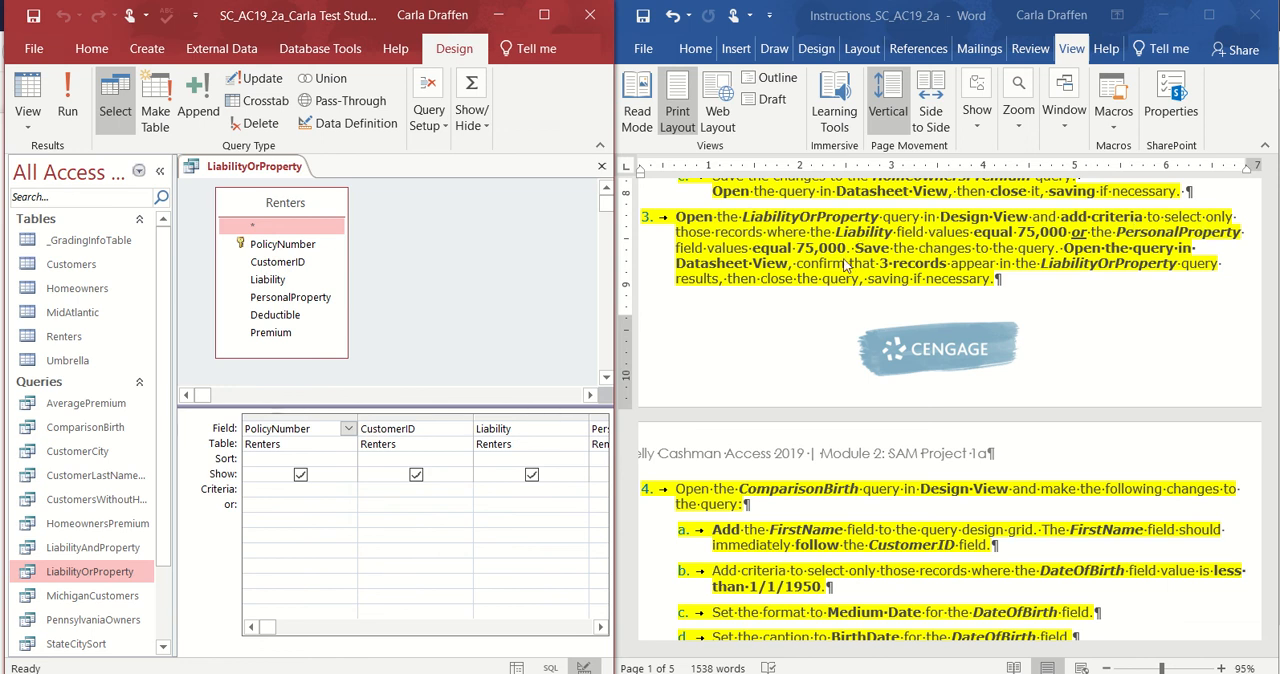
Add the criterion =75000 to the Liability field and the alternative OR criterion =75000 to the PersonalProperty field.
{"action": "left_click", "coordinate": [601, 628]}
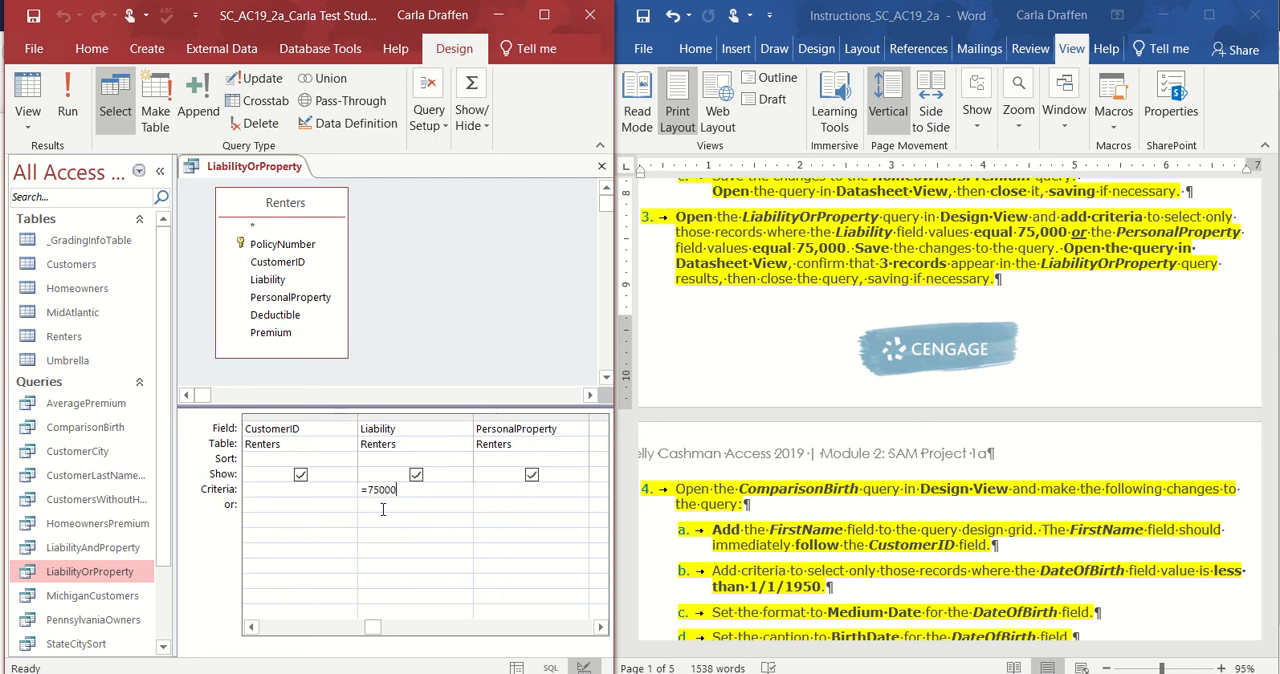
{"action": "left_click", "coordinate": [498, 506]}
{"action": "type", "text": "000"}
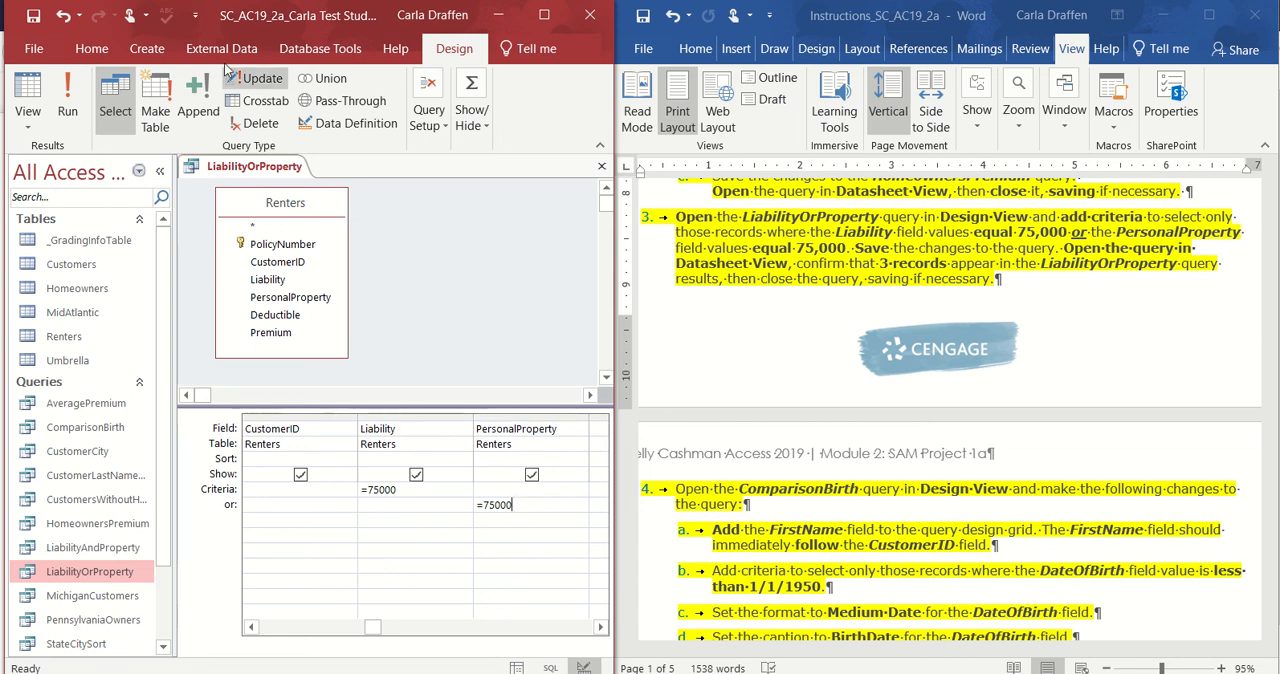
Run the LiabilityOrProperty query, review its records in Datasheet View and close the query.
{"action": "left_click", "coordinate": [70, 105]}
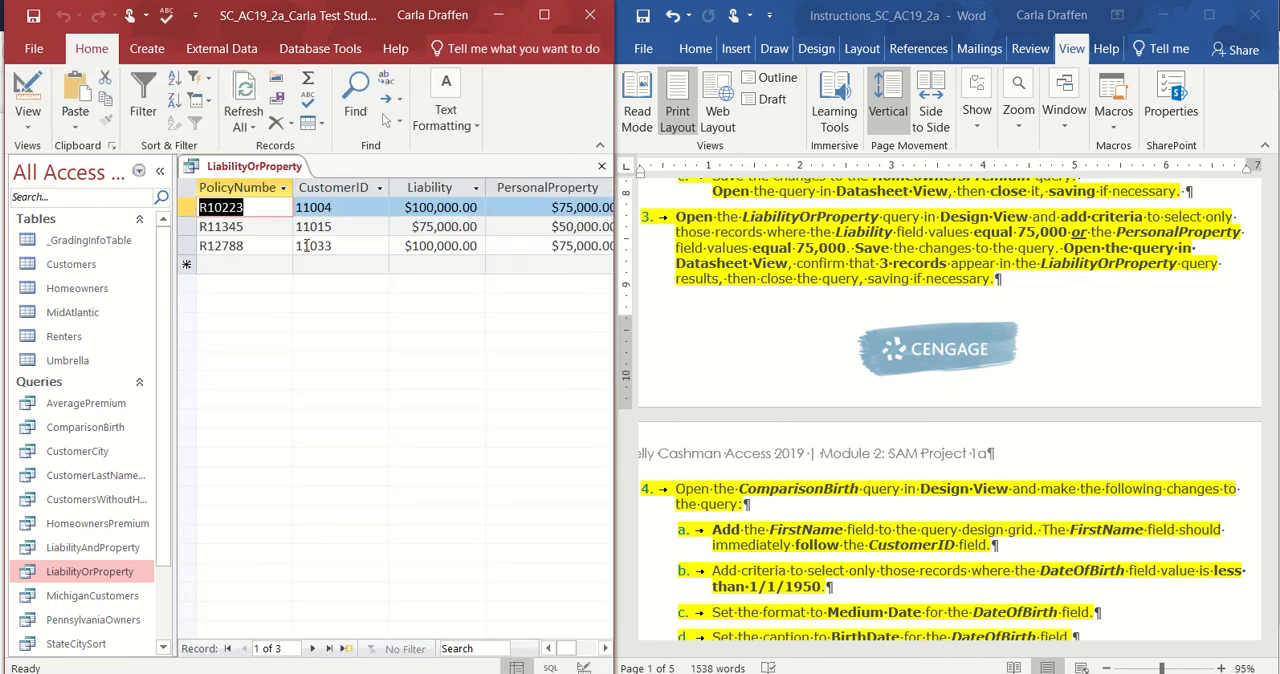
{"action": "left_click", "coordinate": [605, 649]}
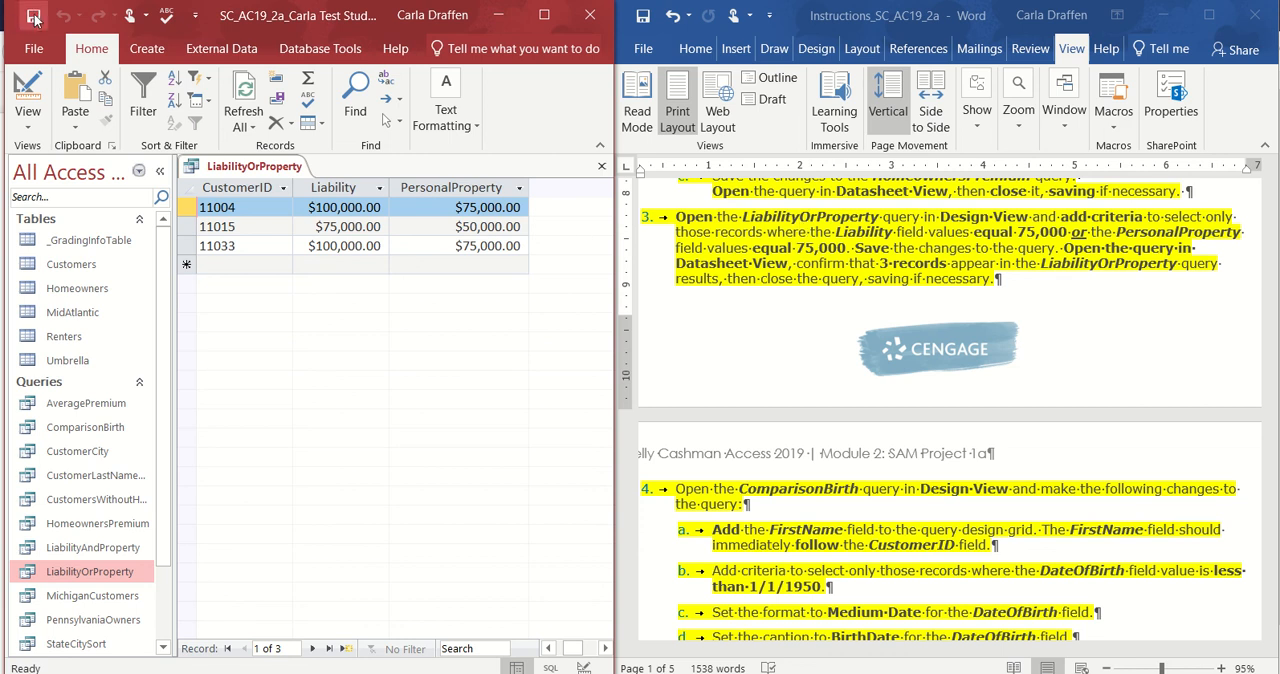
{"action": "left_click", "coordinate": [603, 170]}
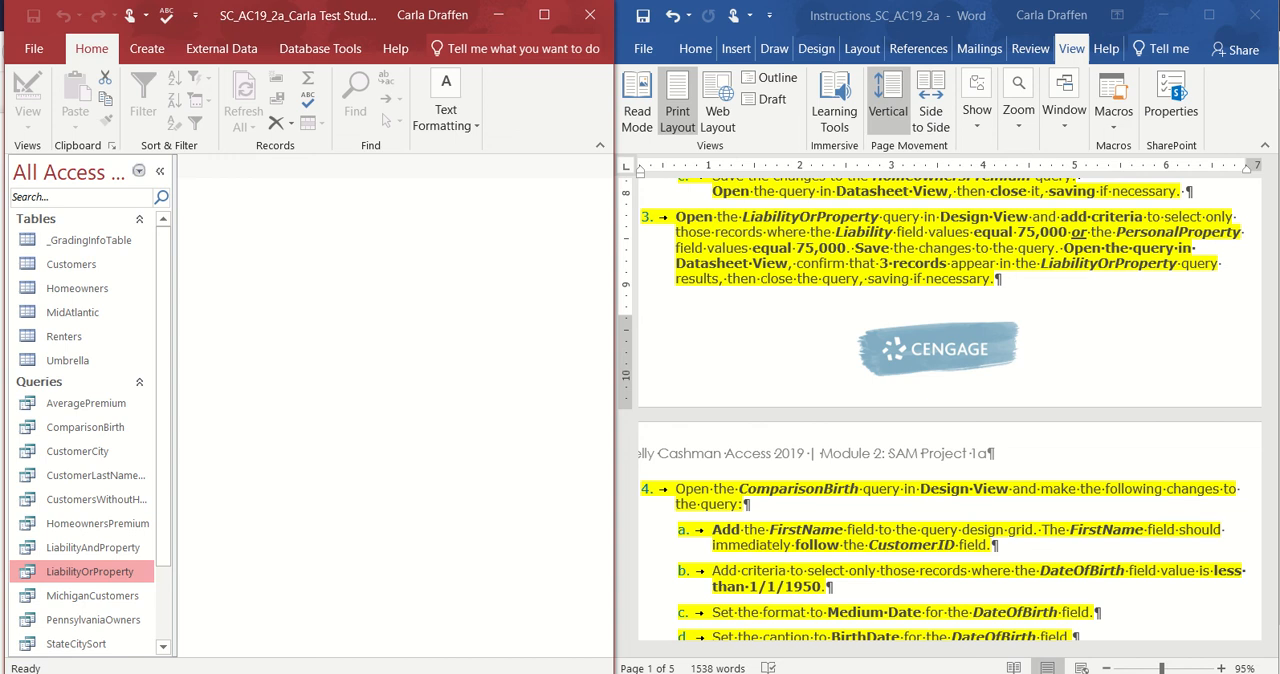
{"action": "mouse_move", "coordinate": [528, 50]}
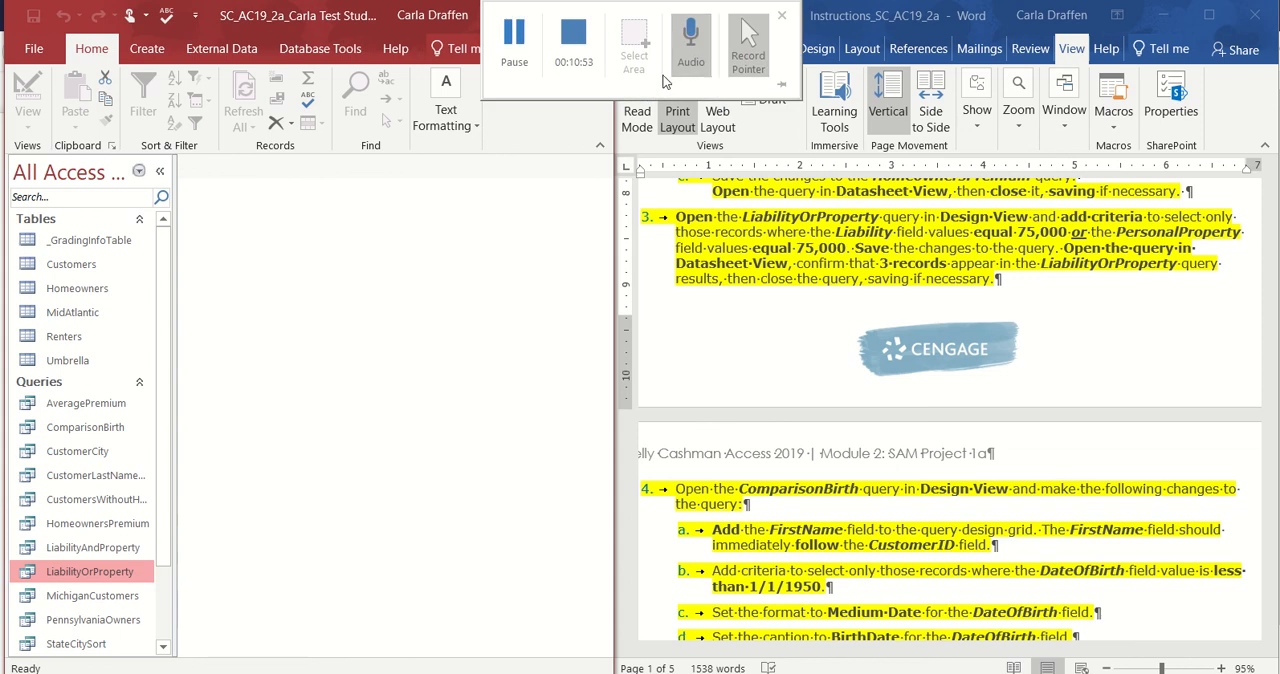